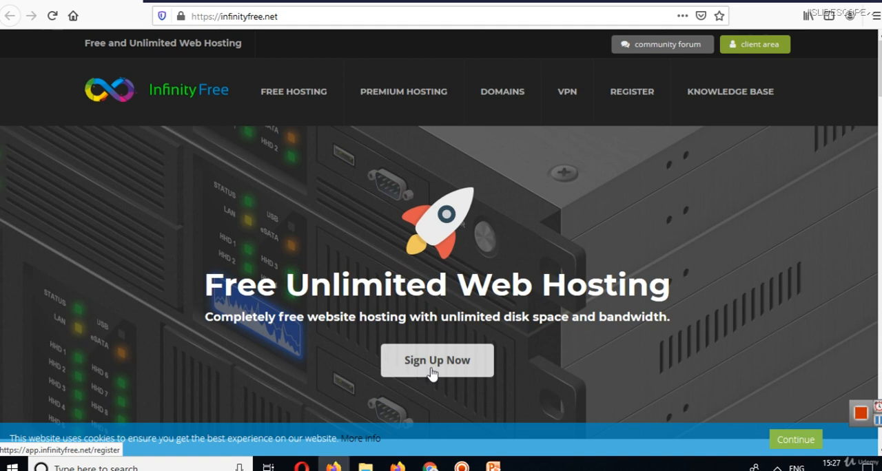
Sign in to the InfinityFree client area with the saved email address and password.
left_click(432, 373)
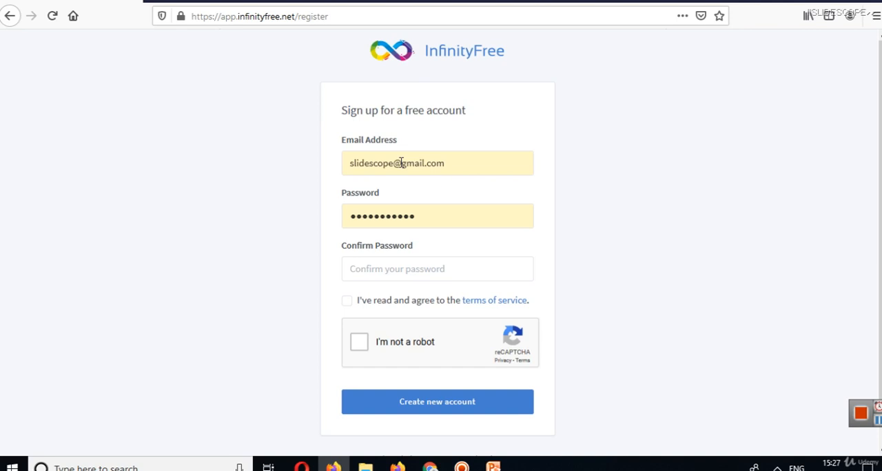
left_click(9, 15)
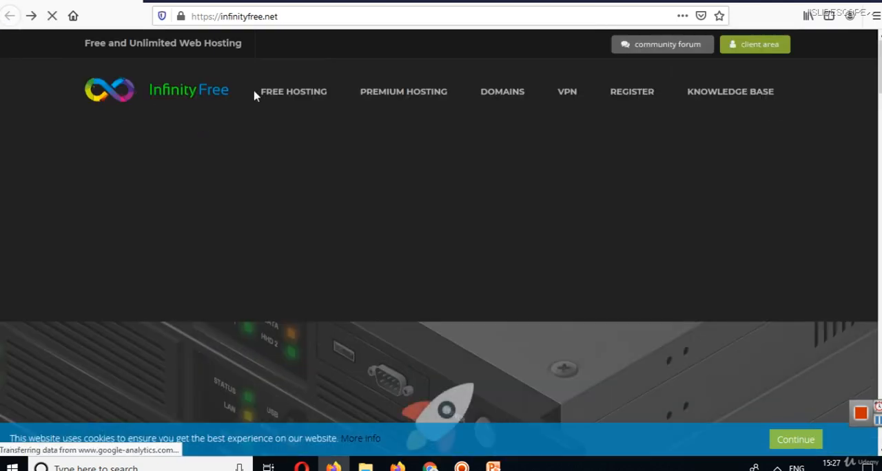
left_click(758, 56)
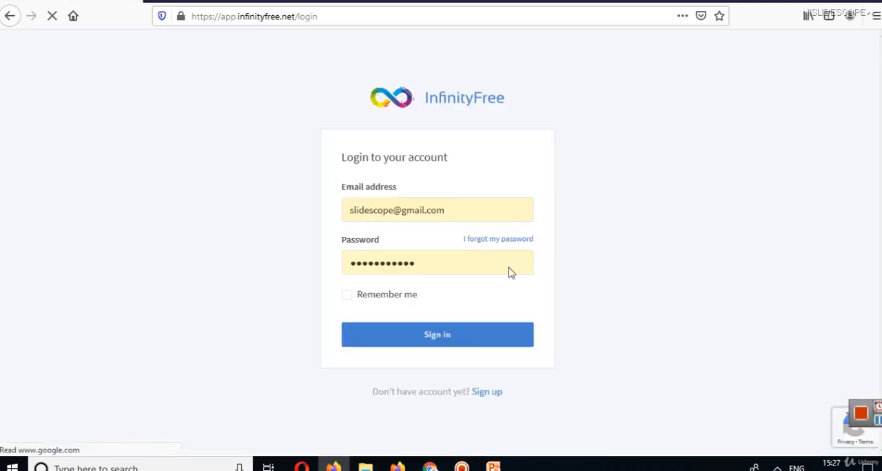
left_click(433, 335)
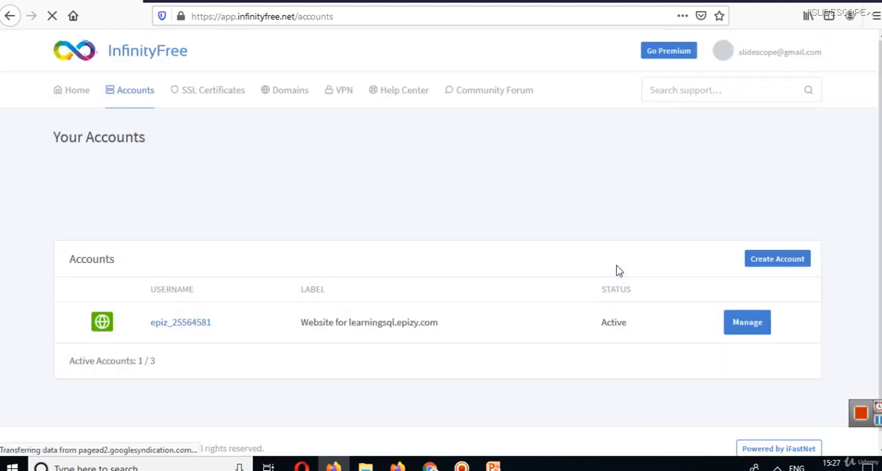
Review the list of hosting accounts and start creating a new hosting account.
scroll(619, 271, "down", 3)
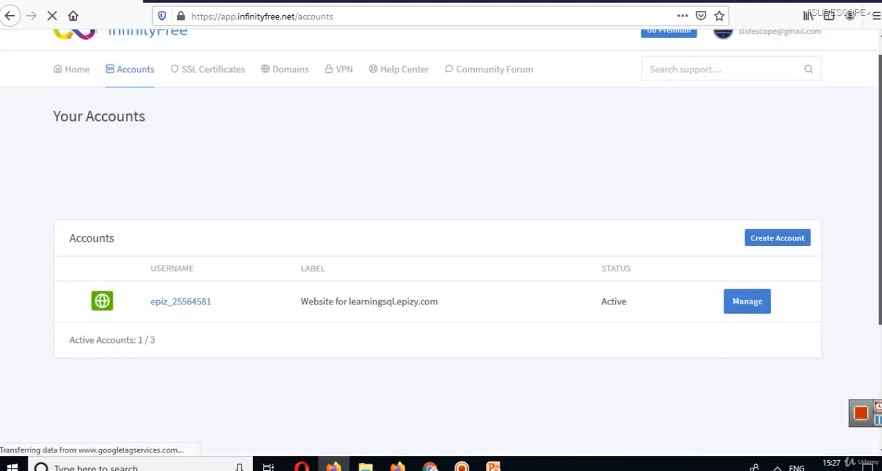
scroll(441, 242, "down", 5)
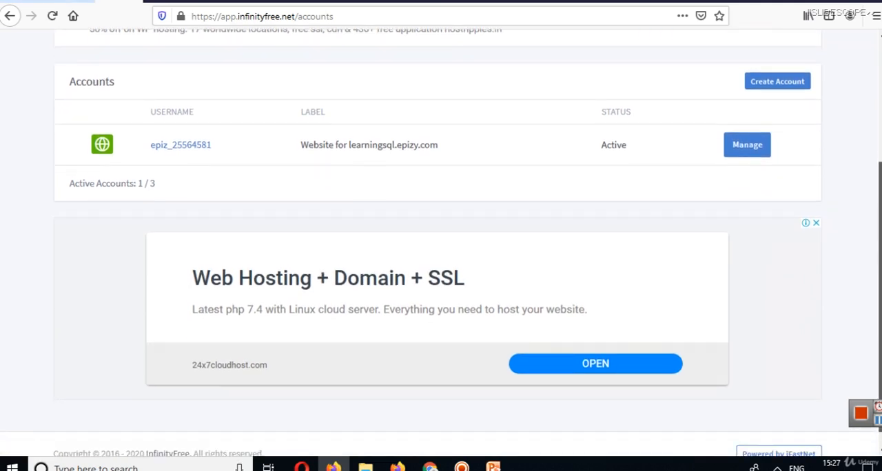
scroll(441, 242, "up", 1)
scroll(441, 241, "up", 2)
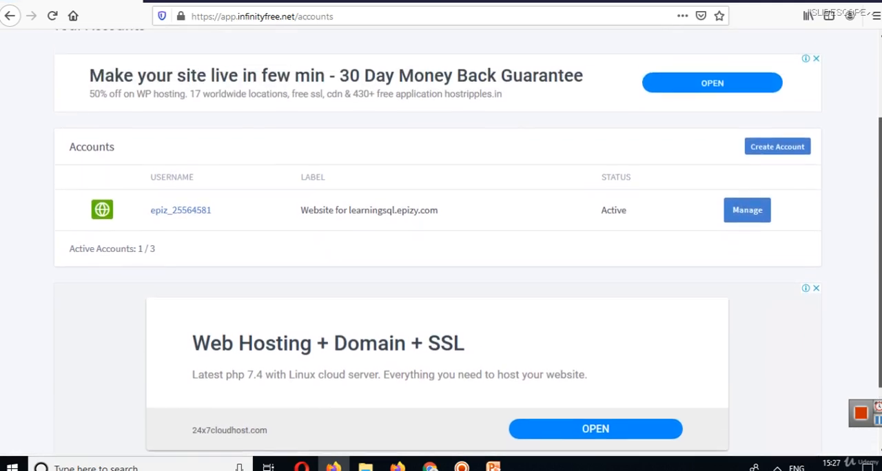
left_click_drag(880, 250, 880, 232)
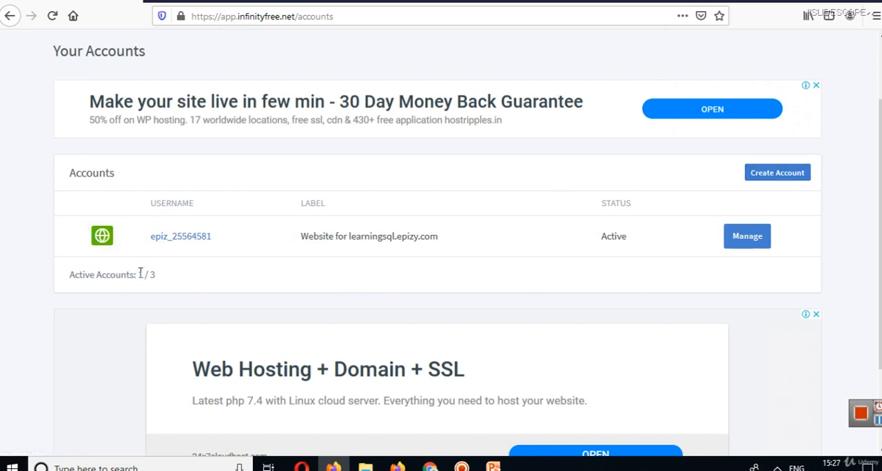
key("ctrl+plus")
key("ctrl+plus")
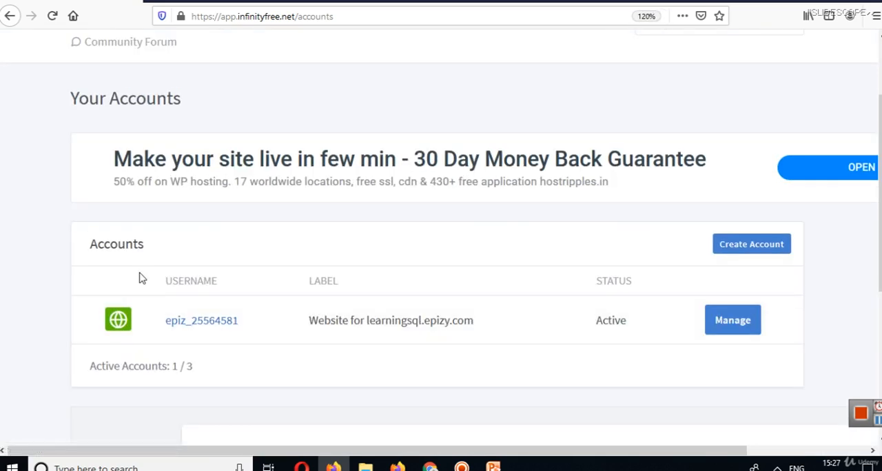
scroll(878, 217, "down", 2)
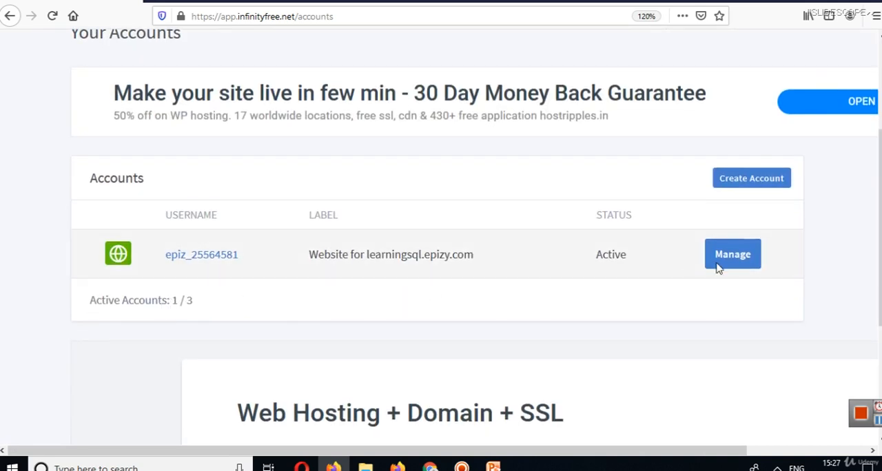
left_click(757, 188)
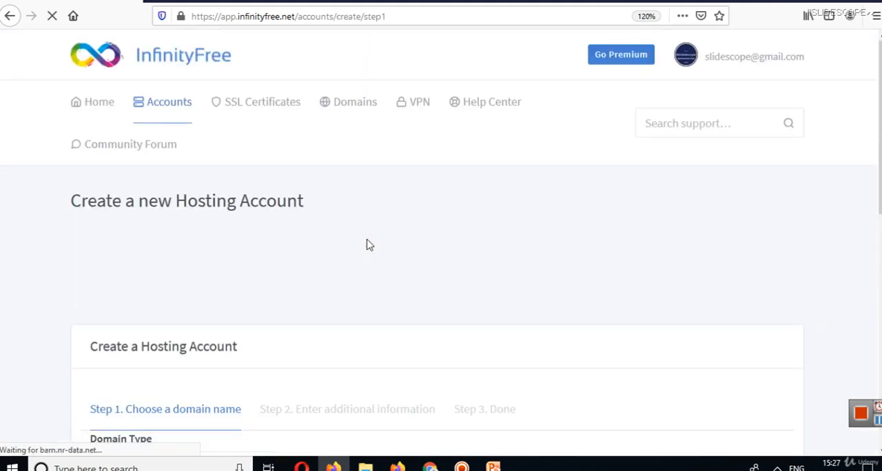
scroll(629, 194, "down", 4)
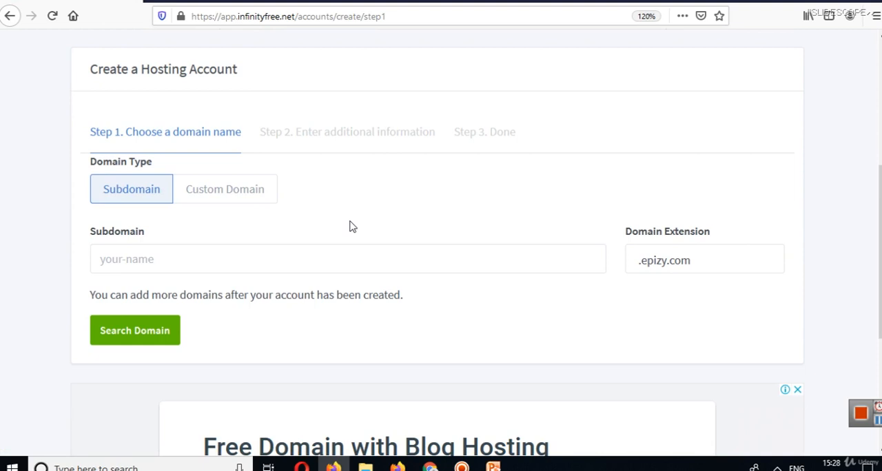
Choose the custom domain type for the hosting account and enter readnews.in as the domain name.
left_click(249, 193)
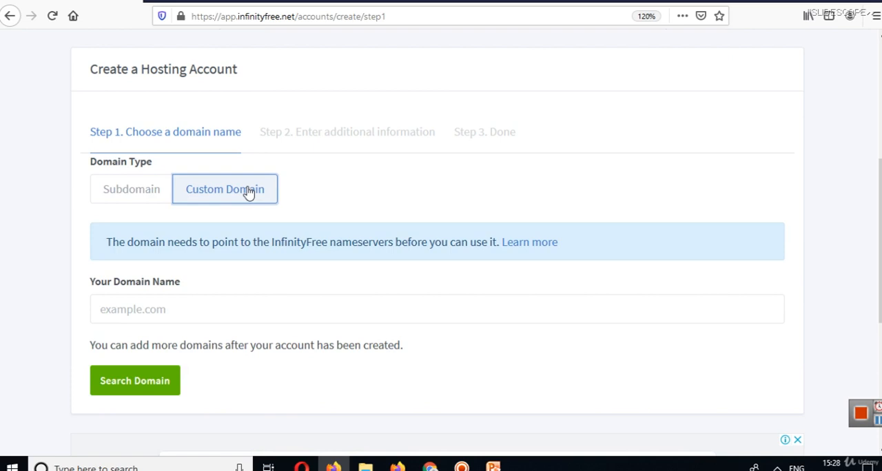
left_click(142, 318)
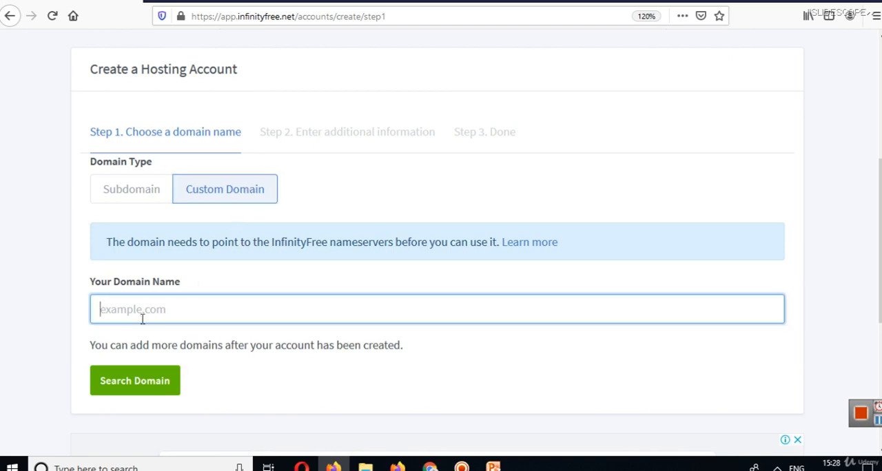
type("readnews.in")
Replace the custom domain name with swapthebook.con, search for it and look over the additional information form.
key("ctrl+a")
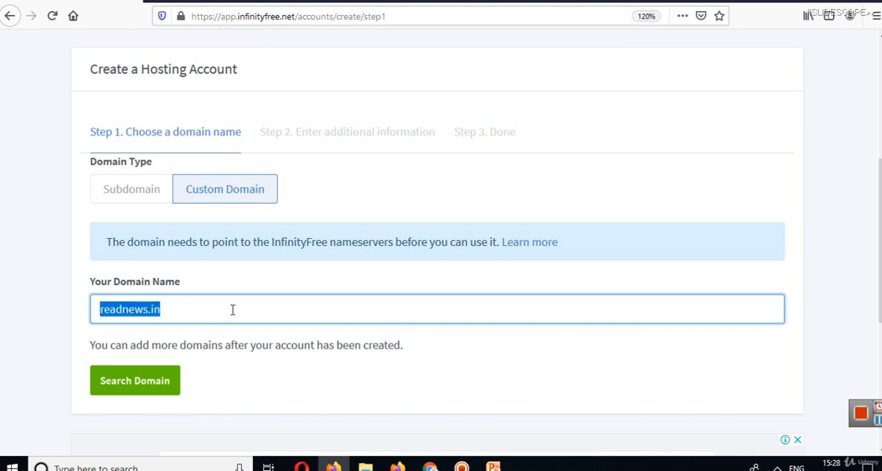
type("swapthebook")
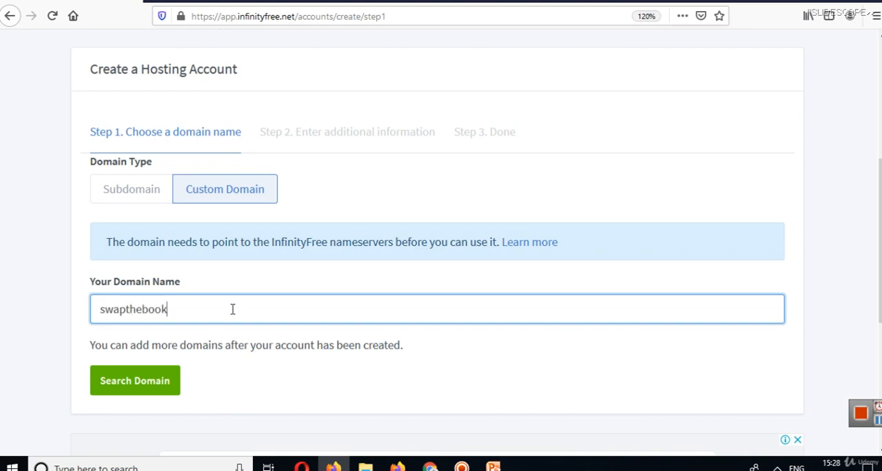
type(".con")
left_click(146, 383)
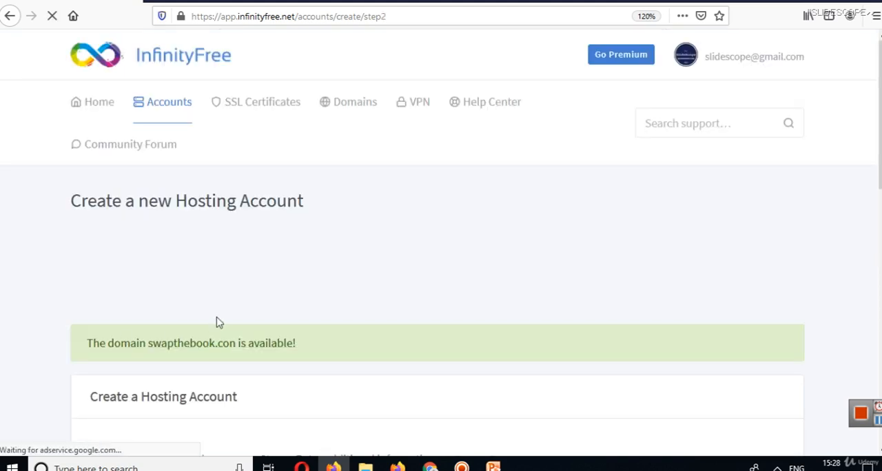
scroll(441, 242, "down", 4)
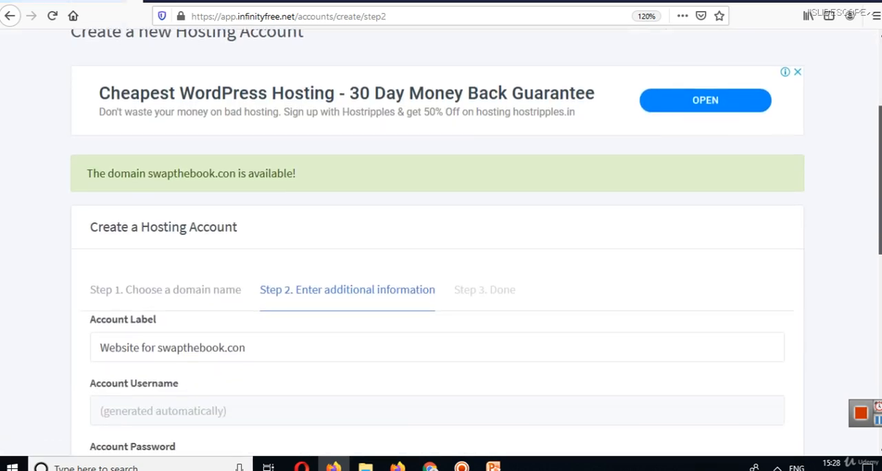
scroll(224, 347, "down", 1)
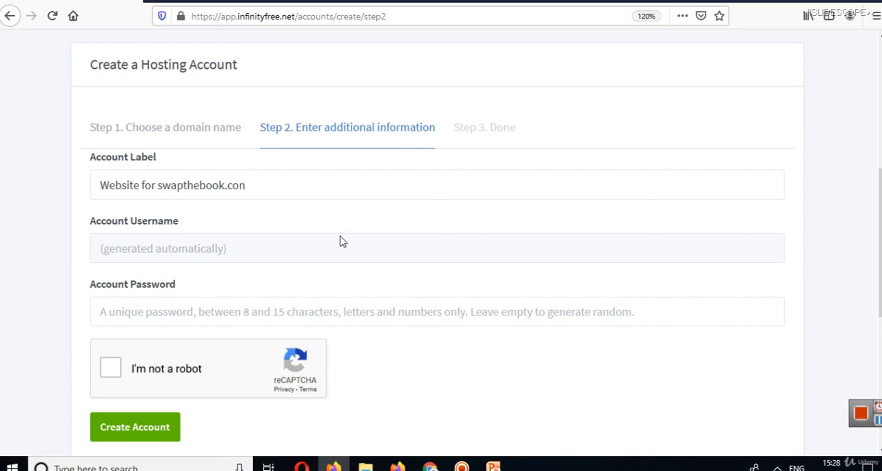
Open Notepad and write the first nameserver, ns1.epizy.com, on its own line.
key("super+r")
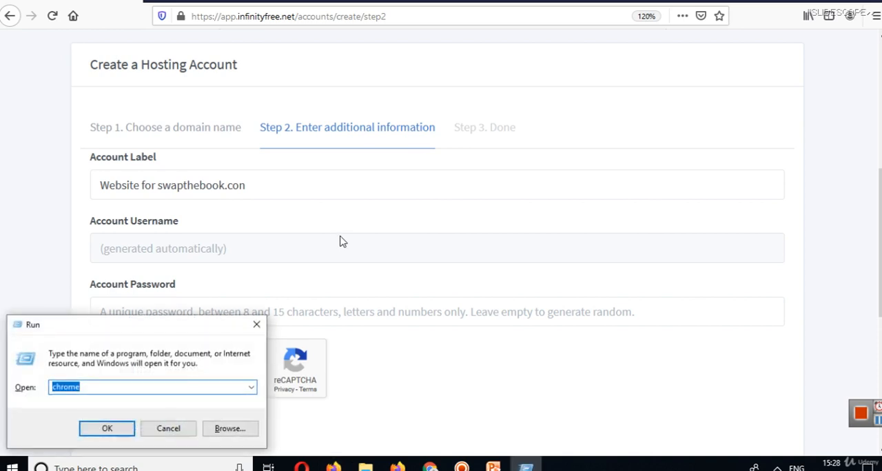
type("notepad")
key("Return")
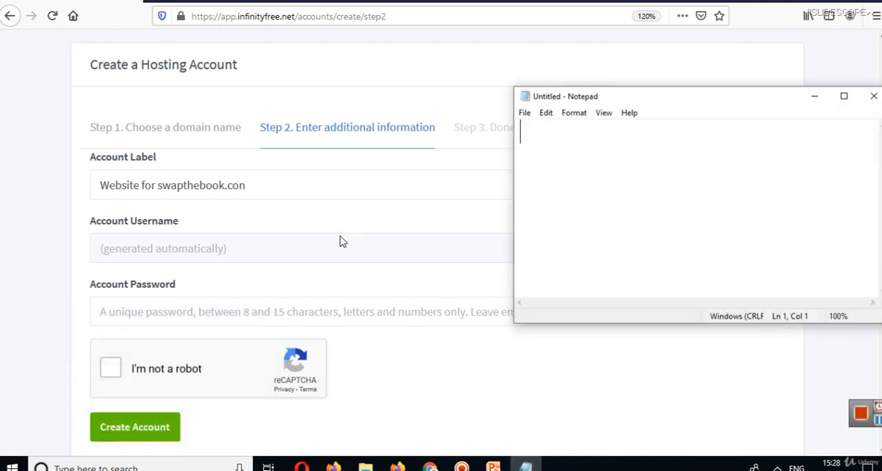
type("ns1")
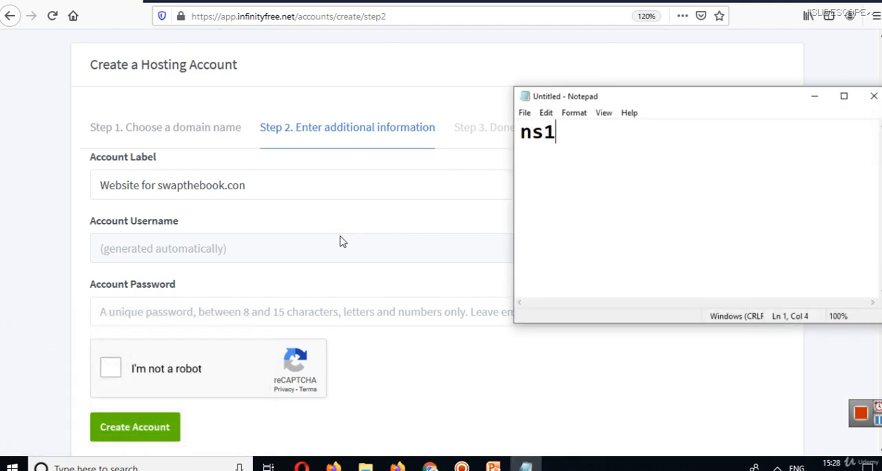
type(".epizu")
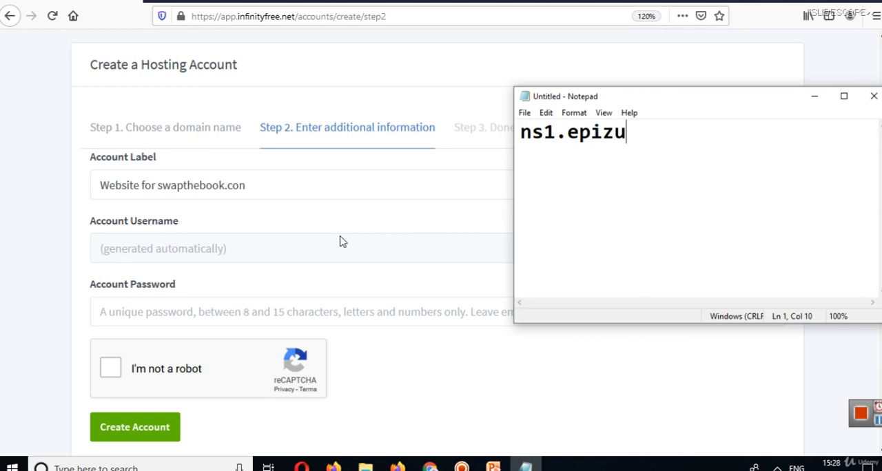
key("BackSpace")
type("y.com")
key("Return")
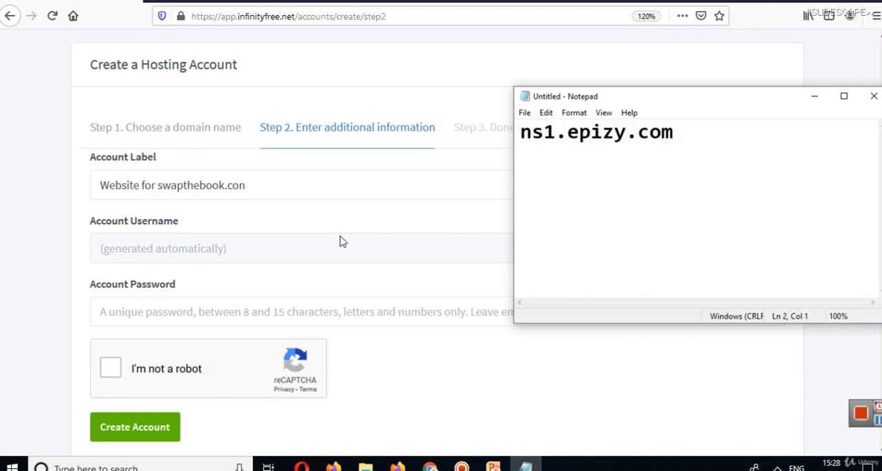
Add the second nameserver, ns2.epizy.com, on the next line of the note and minimize Notepad.
type("ns2.epizy")
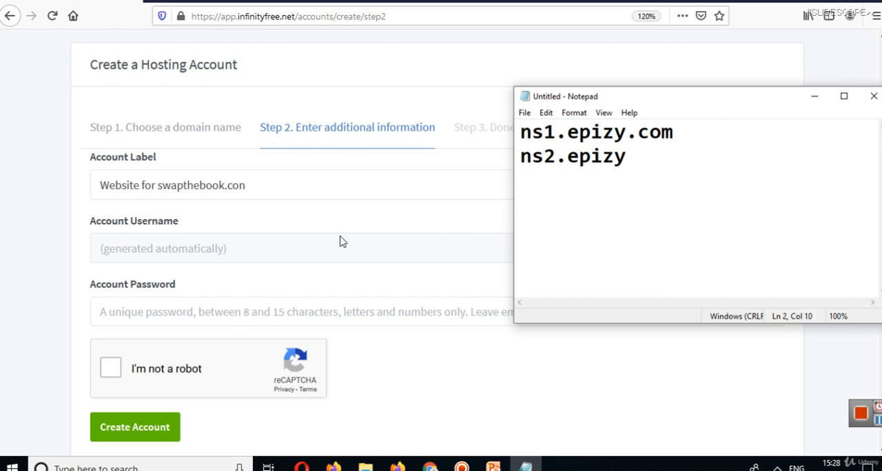
type(".com")
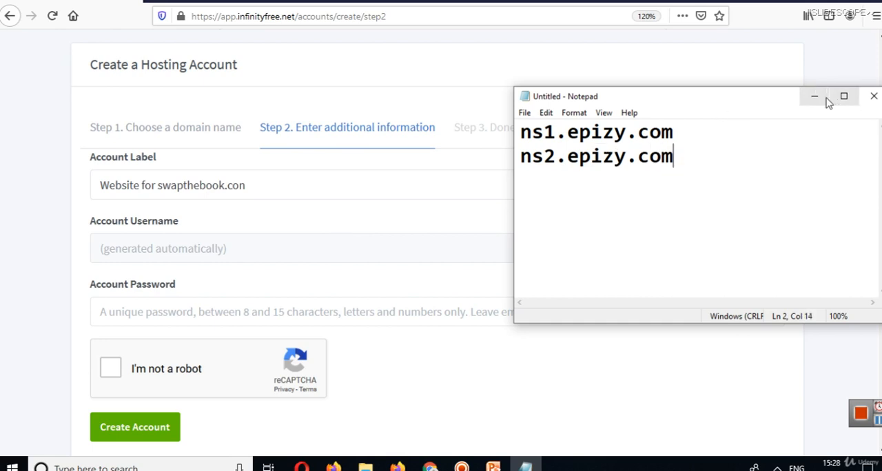
left_click(814, 96)
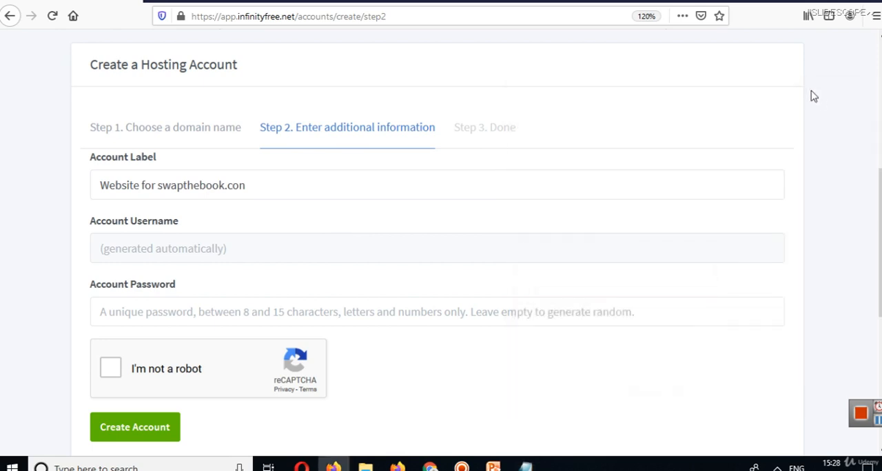
Return to the domain name step of the hosting account form and choose .epizy.com as the subdomain's extension.
left_click(166, 134)
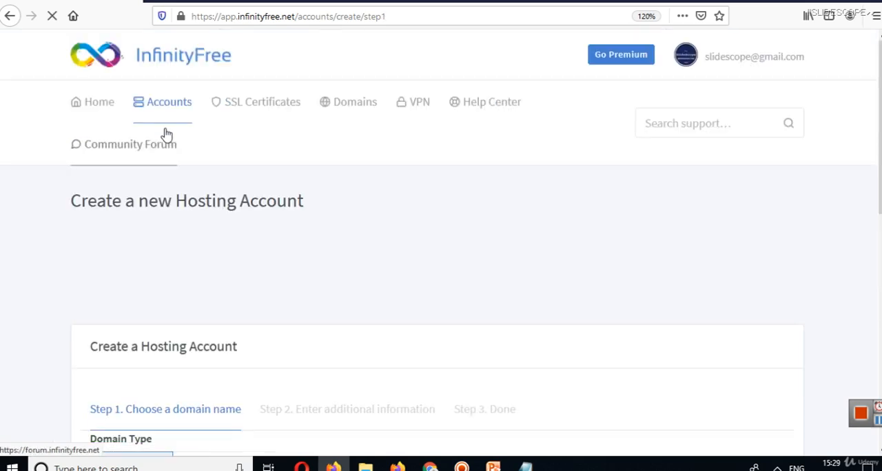
scroll(672, 171, "down", 3)
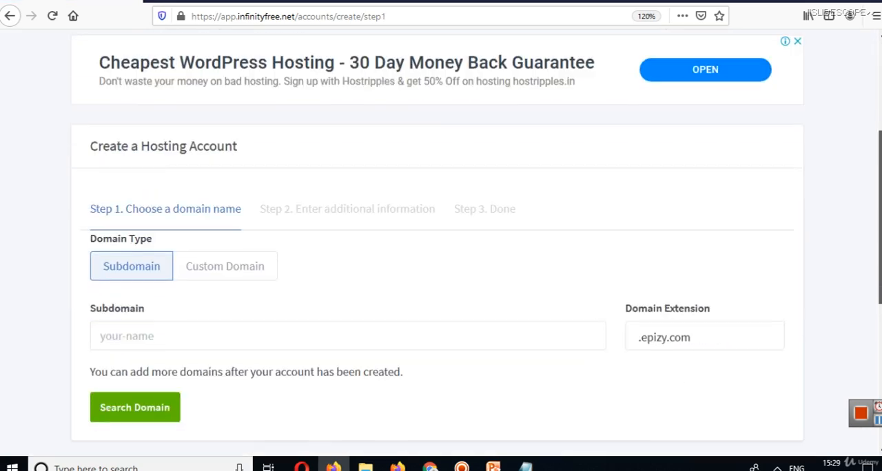
scroll(453, 261, "down", 1)
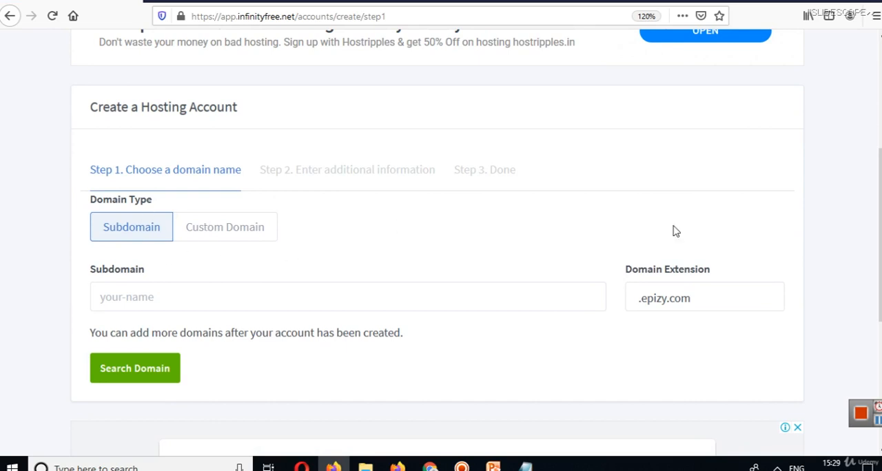
mouse_move(880, 210)
left_mouse_down()
mouse_move(880, 293)
mouse_move(879, 224)
left_mouse_up()
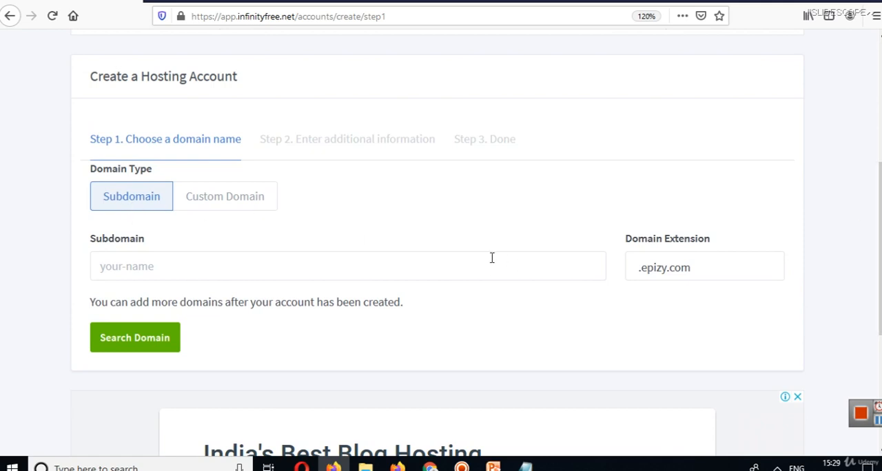
left_click(199, 262)
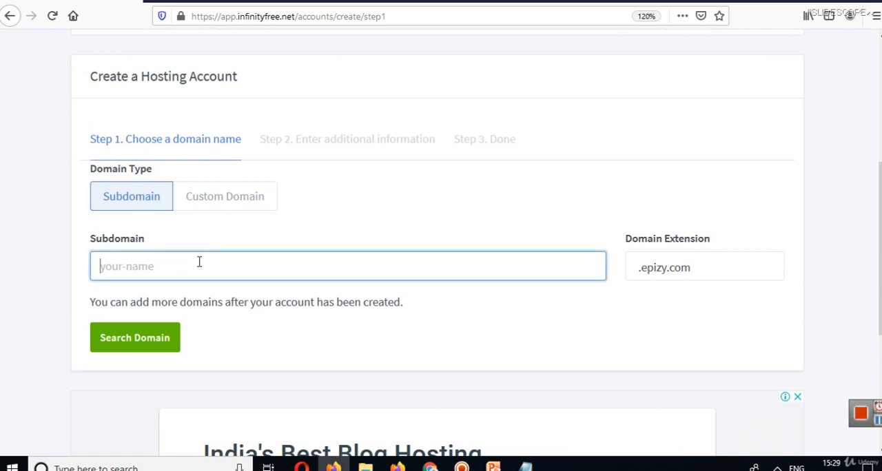
left_click(716, 281)
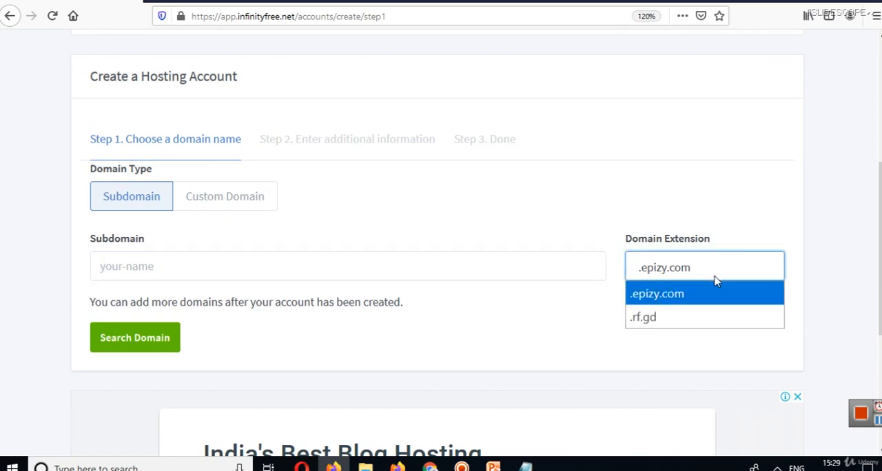
left_click(660, 299)
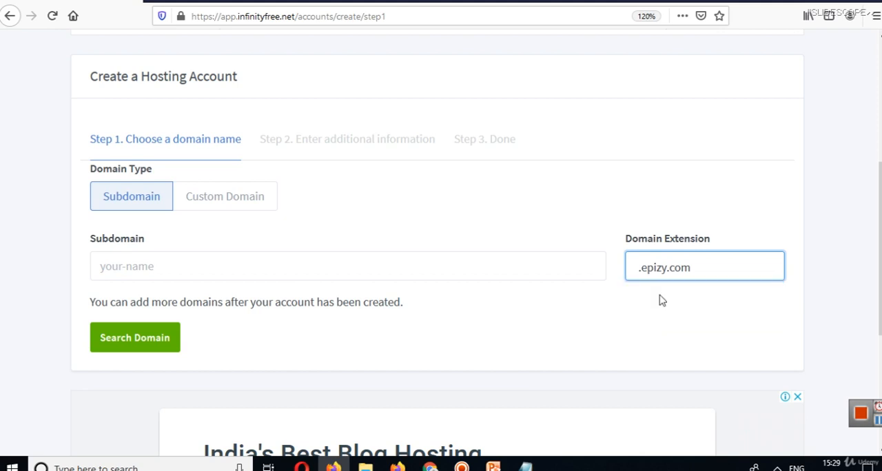
Enter bestphotographer as the subdomain and search for the domain.
left_click(210, 276)
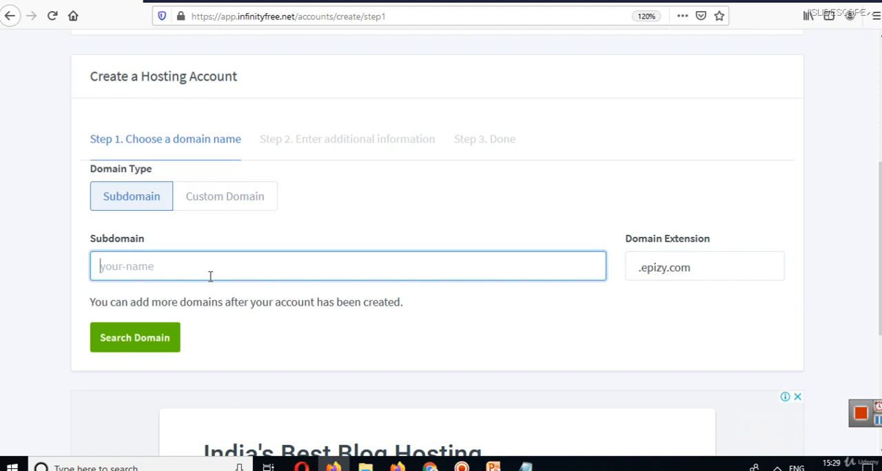
type("photograp")
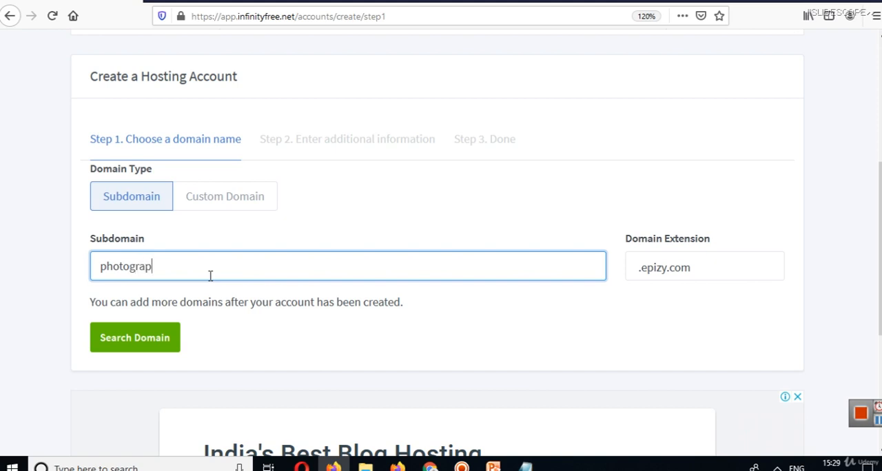
type("her")
key("Left")
key("Left")
key("Left")
key("Left")
key("Left")
key("Left")
key("Left")
key("Left")
type("best")
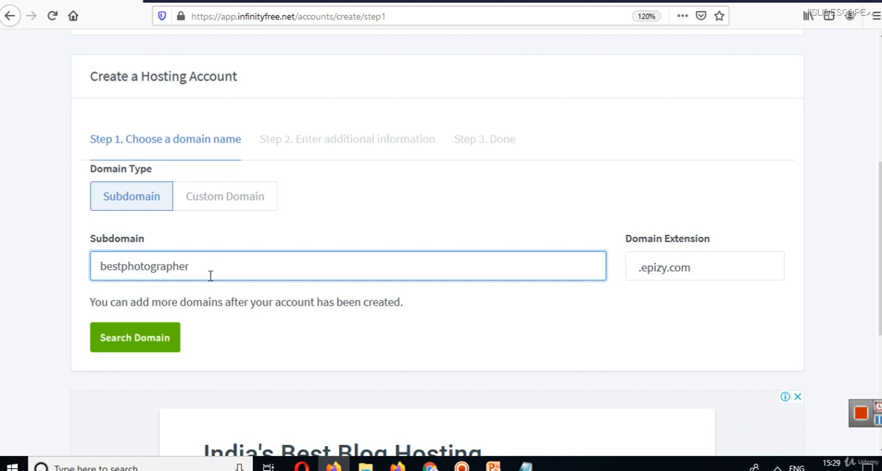
left_click(136, 344)
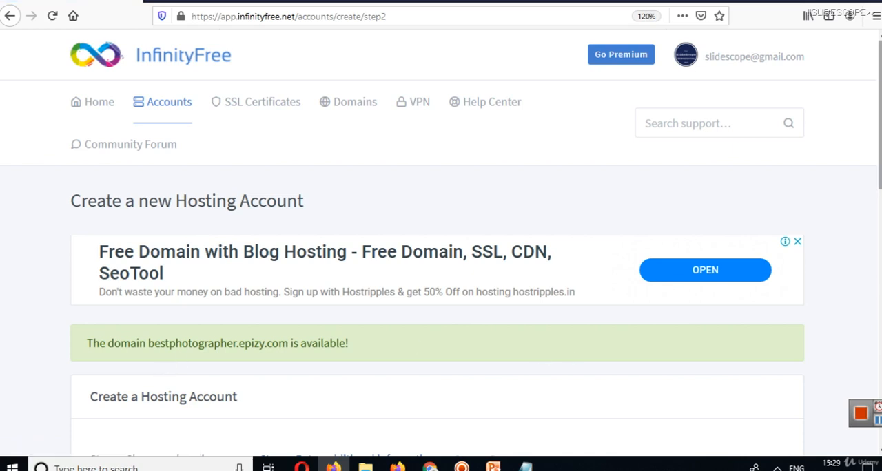
Keep the suggested account label, complete the reCAPTCHA check and create the hosting account.
scroll(574, 358, "down", 1)
scroll(441, 248, "down", 2)
scroll(441, 244, "down", 5)
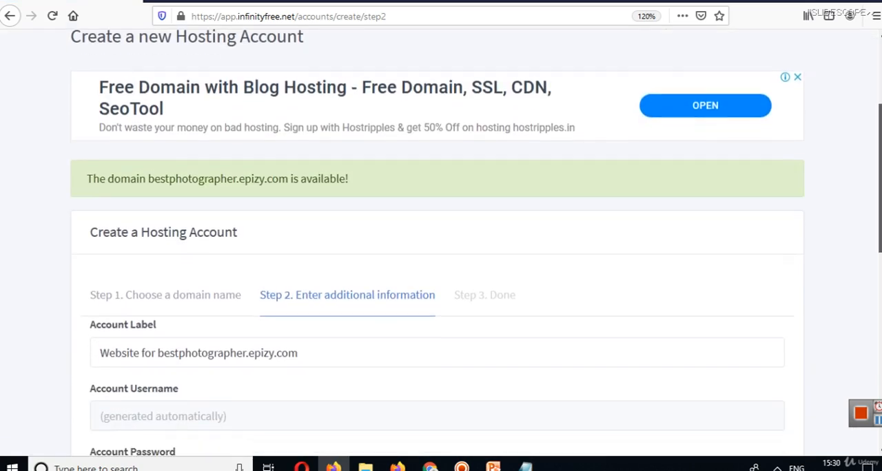
scroll(441, 244, "down", 1)
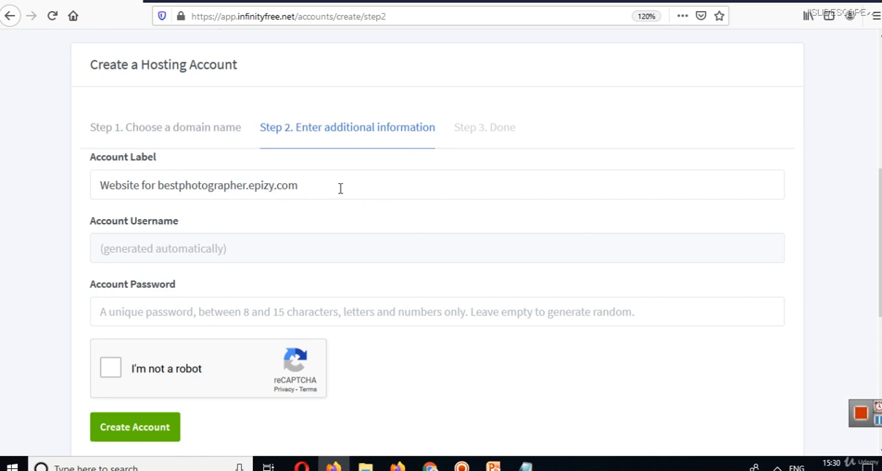
left_click(317, 188)
left_click_drag(317, 188, 99, 189)
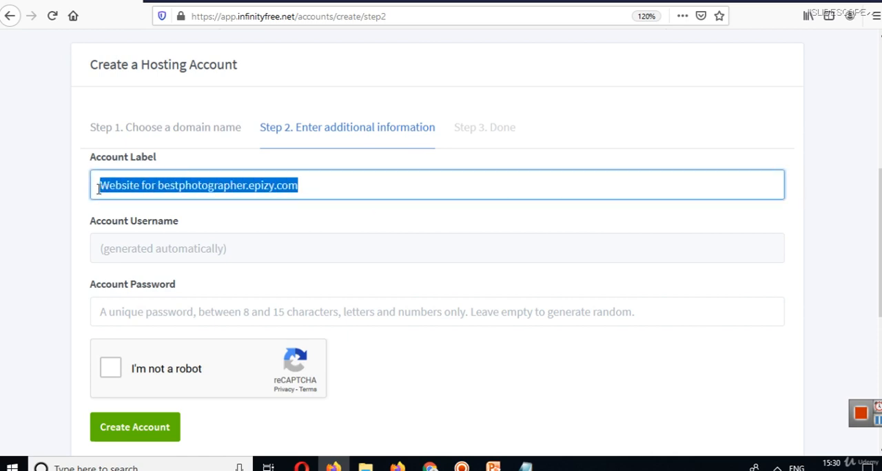
left_click(112, 369)
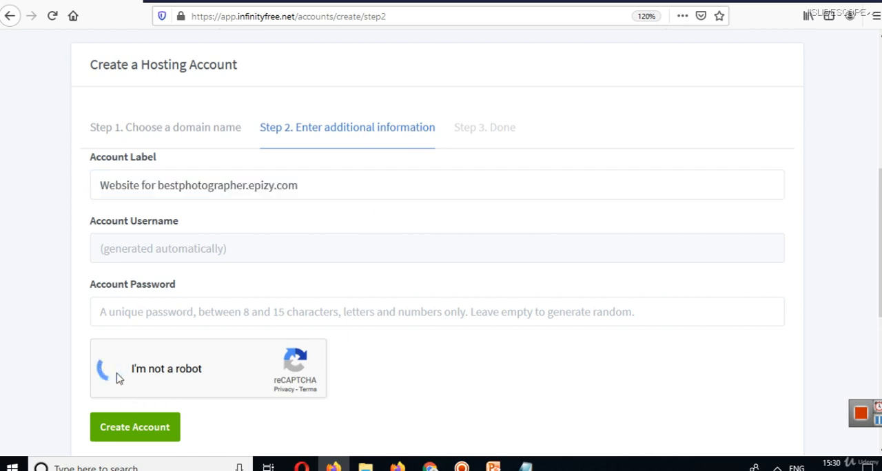
left_click(151, 432)
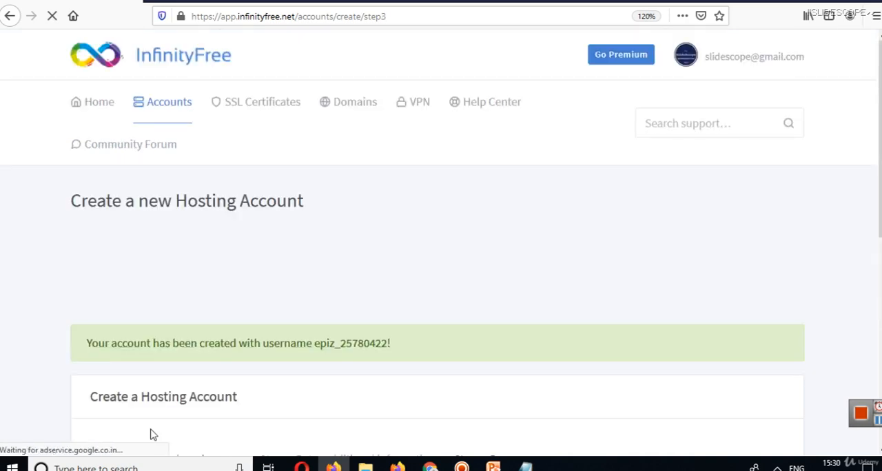
Open the new account's control panel and approve receiving service emails.
scroll(686, 339, "down", 3)
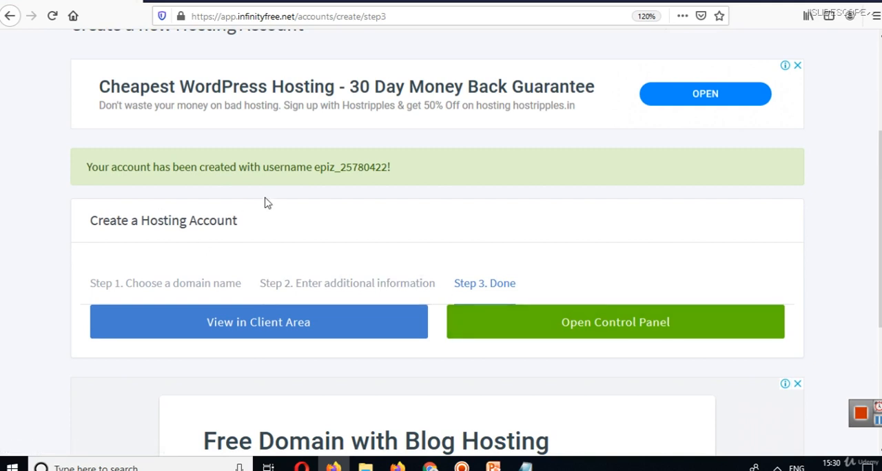
left_click(590, 331)
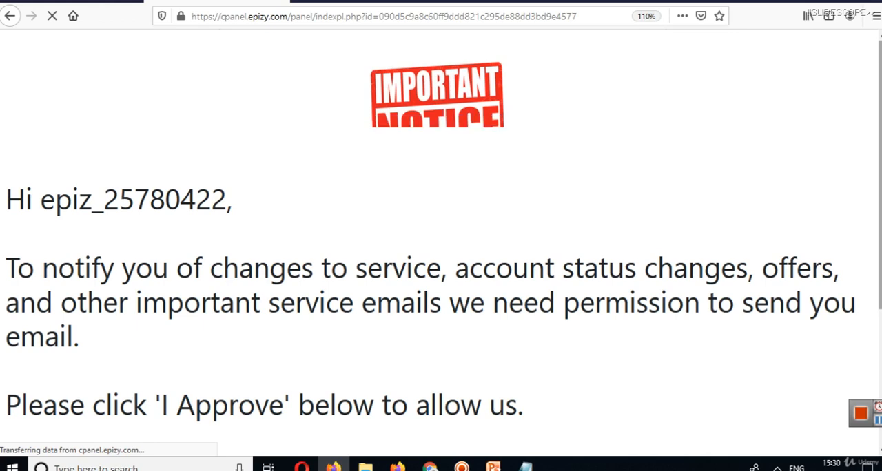
scroll(591, 331, "down", 2)
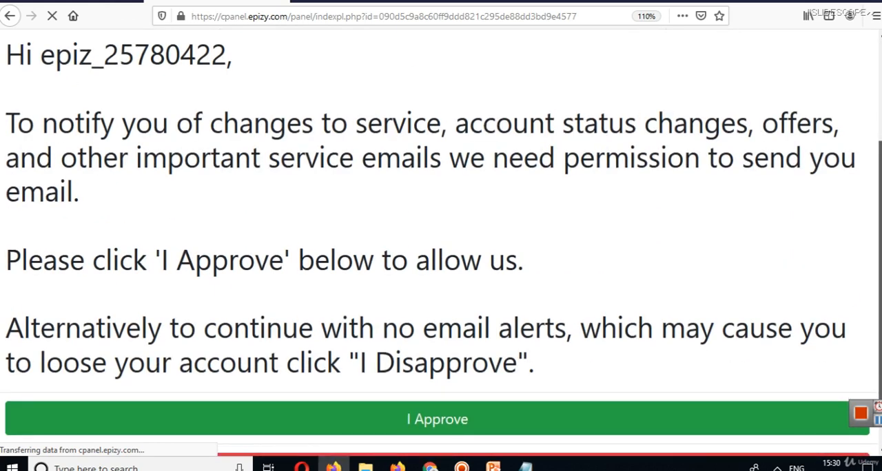
scroll(441, 244, "down", 1)
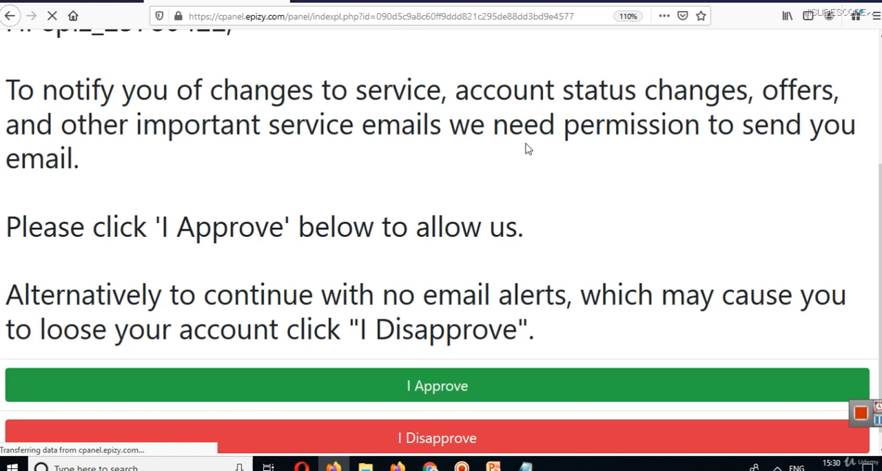
left_click(436, 388)
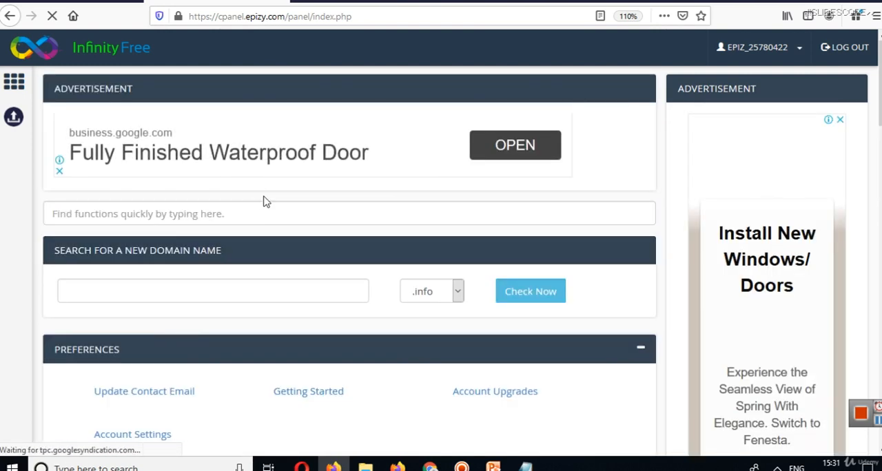
Open the Online File Manager from the control panel's file tools and enter the htdocs folder.
scroll(441, 262, "down", 2)
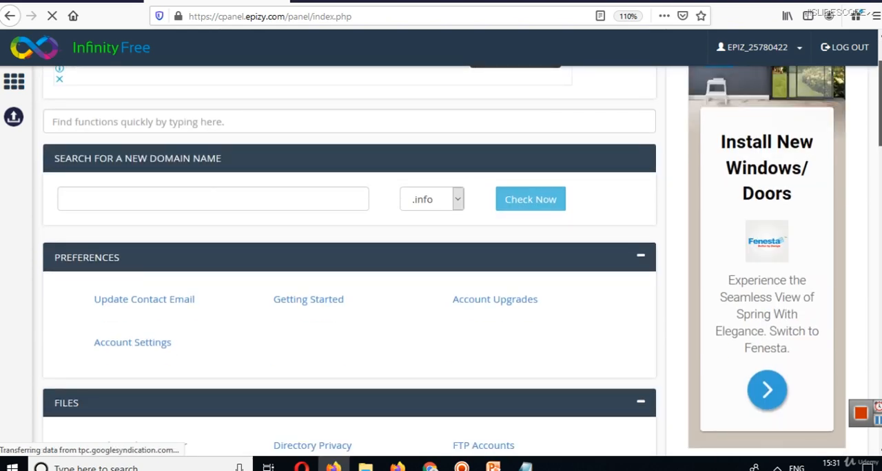
scroll(441, 262, "down", 1)
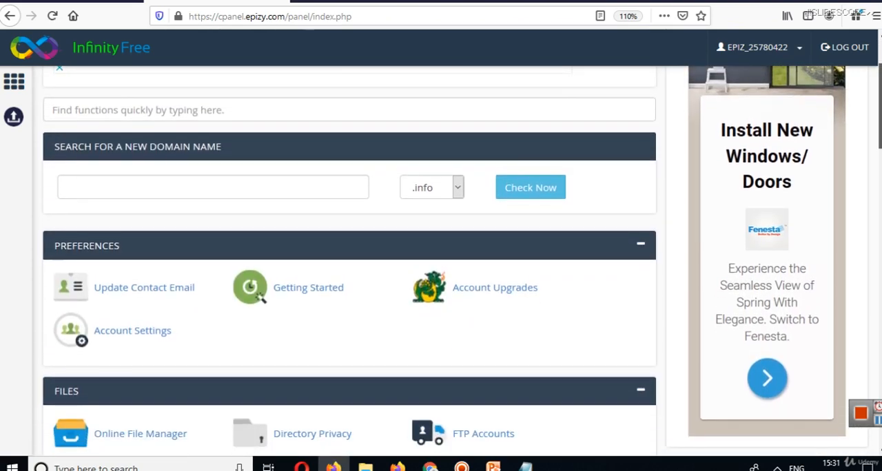
scroll(442, 261, "down", 3)
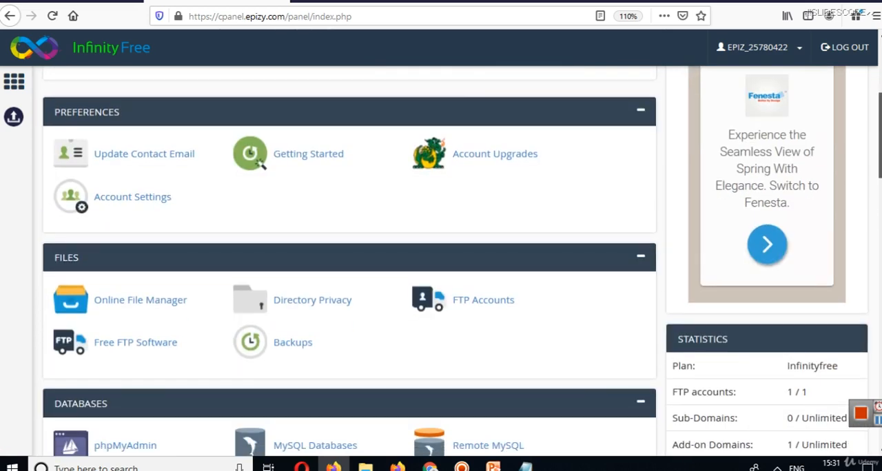
scroll(442, 261, "down", 3)
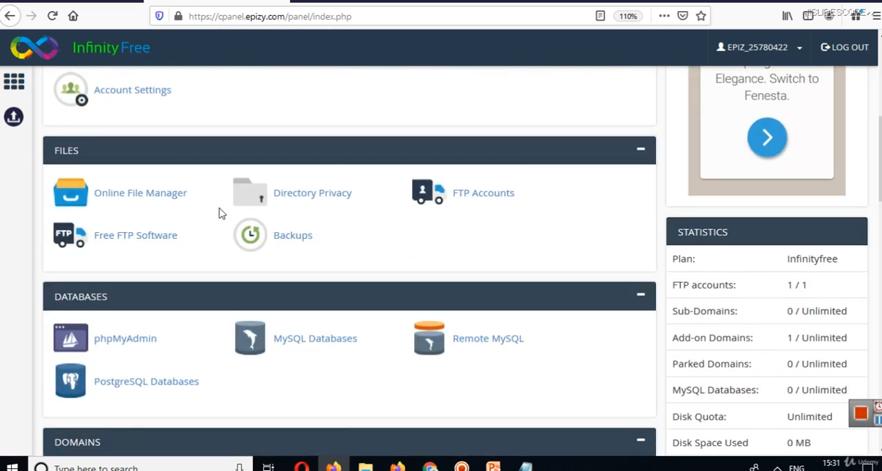
left_click(137, 208)
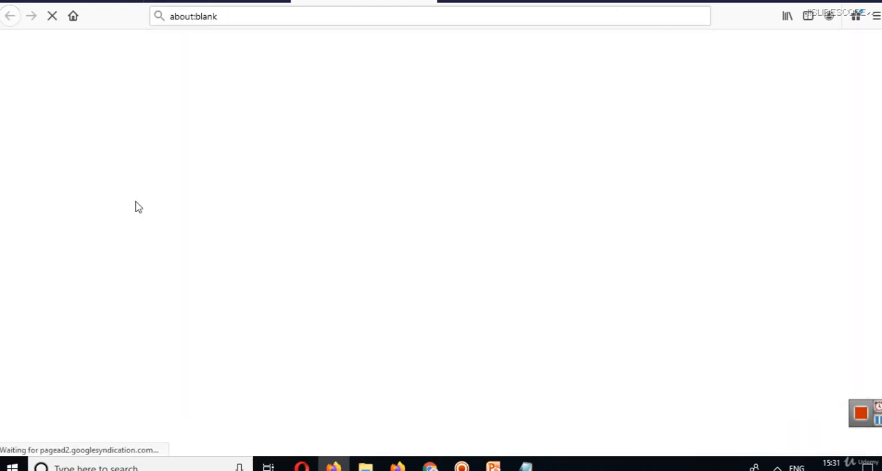
left_click(234, 1)
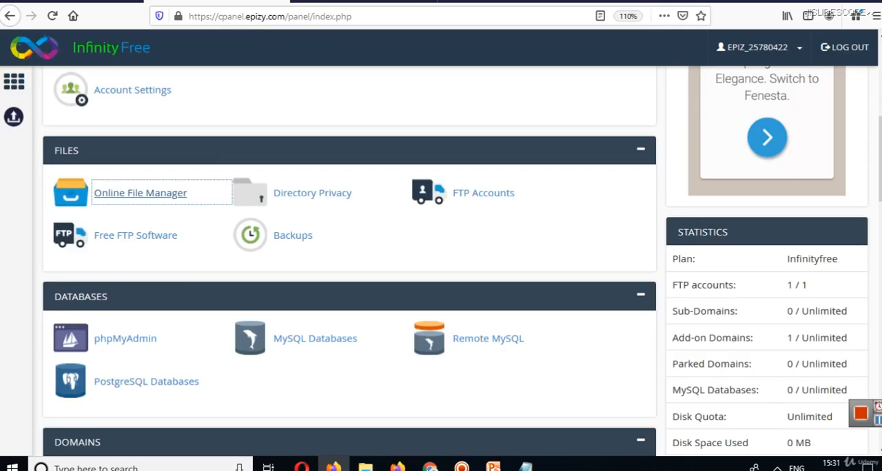
left_click(420, 2)
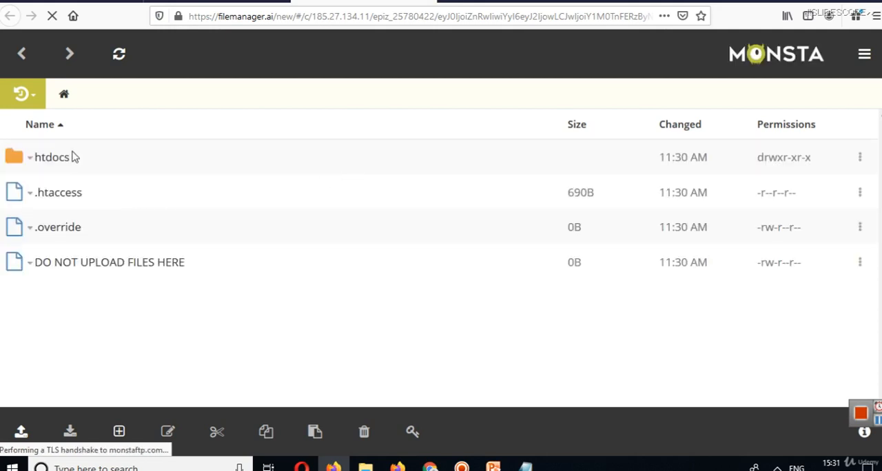
left_click(55, 164)
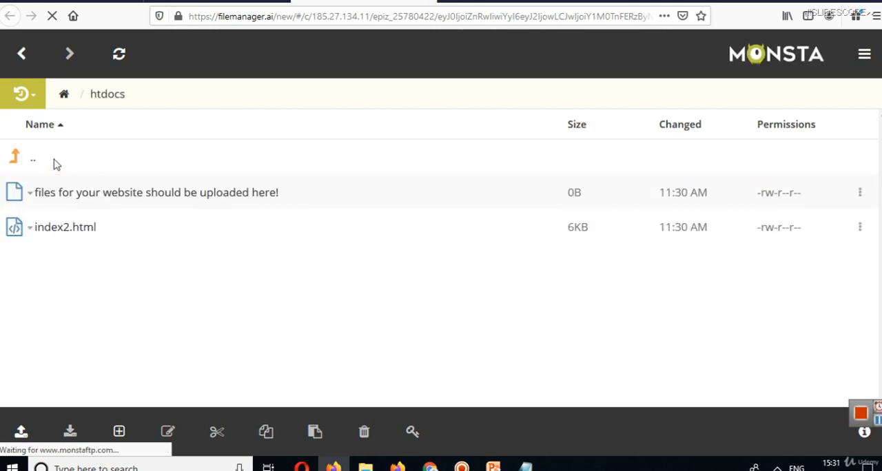
Delete the index2.html file from the htdocs folder.
right_click(38, 236)
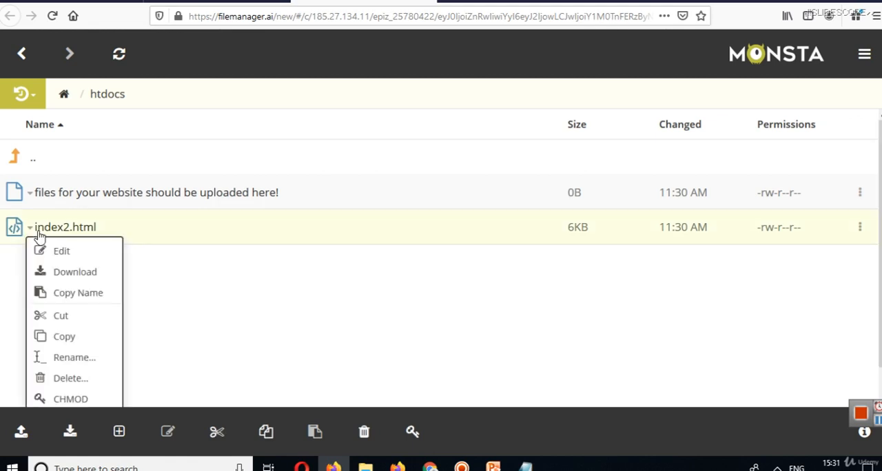
left_click(78, 378)
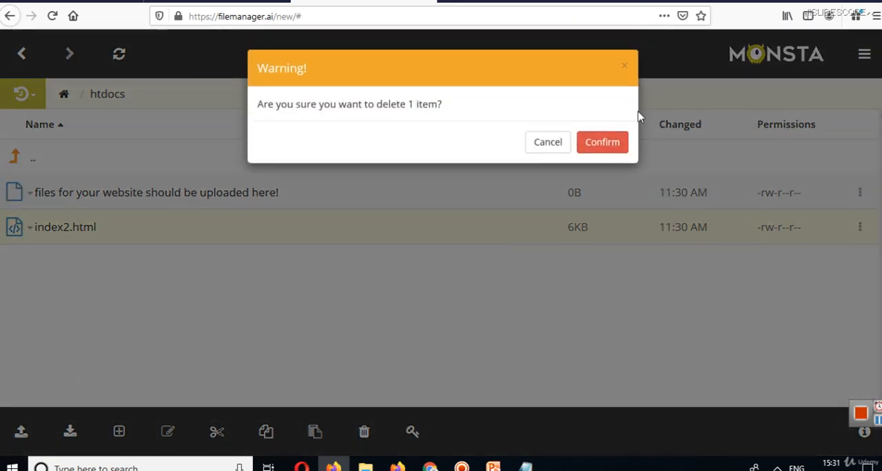
left_click(591, 142)
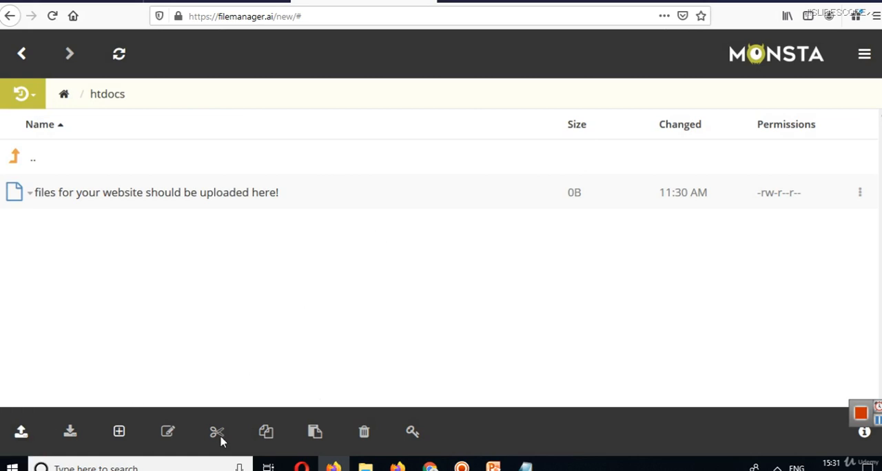
Create a new file named index.html in the htdocs folder.
left_click(119, 432)
left_click(172, 375)
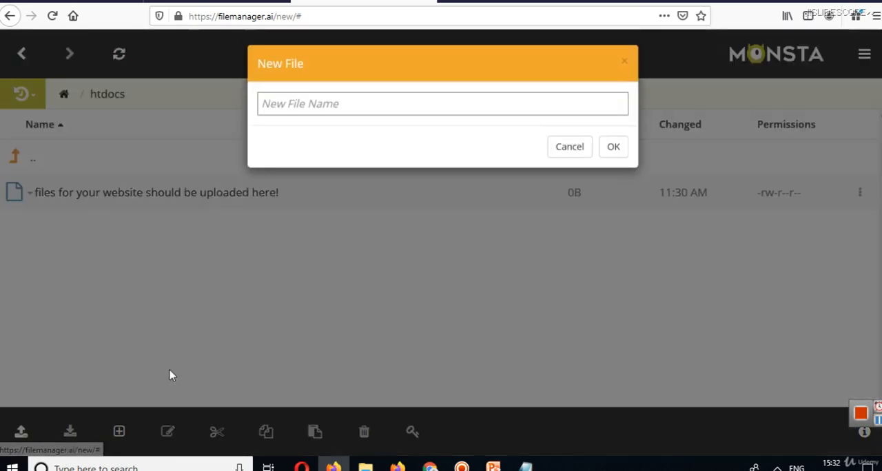
type("inde")
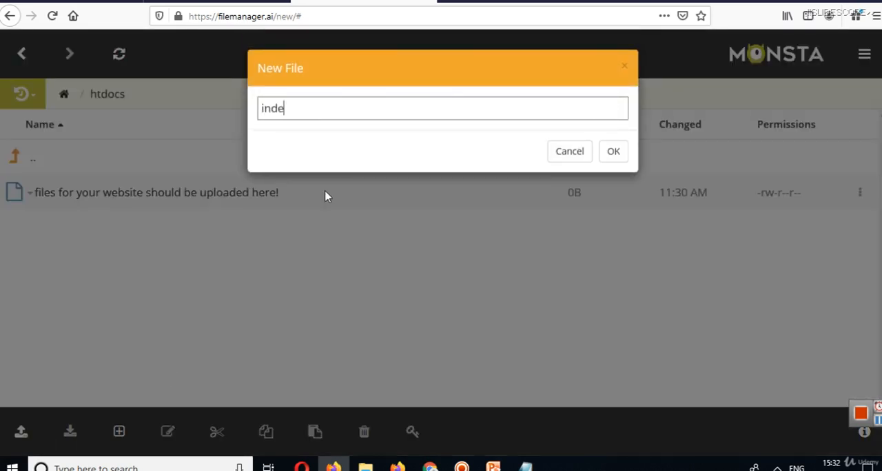
type("x.html")
left_click(620, 150)
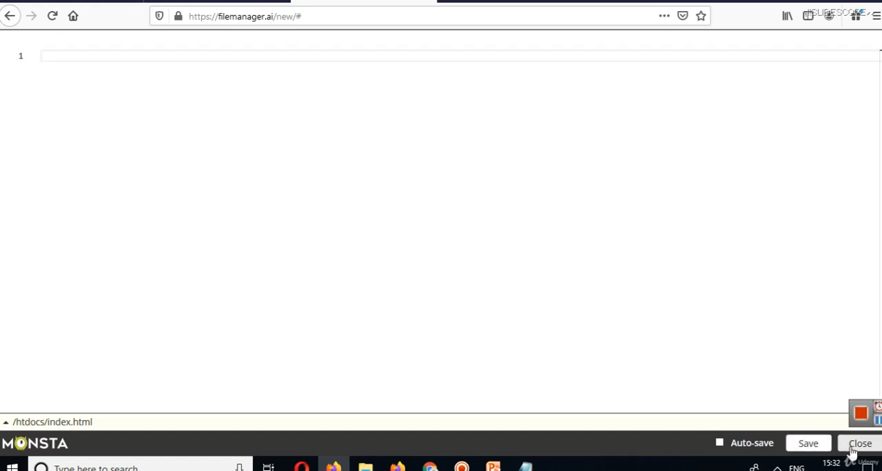
Close the empty index.html in the editor and delete that file from the htdocs folder.
left_click(859, 444)
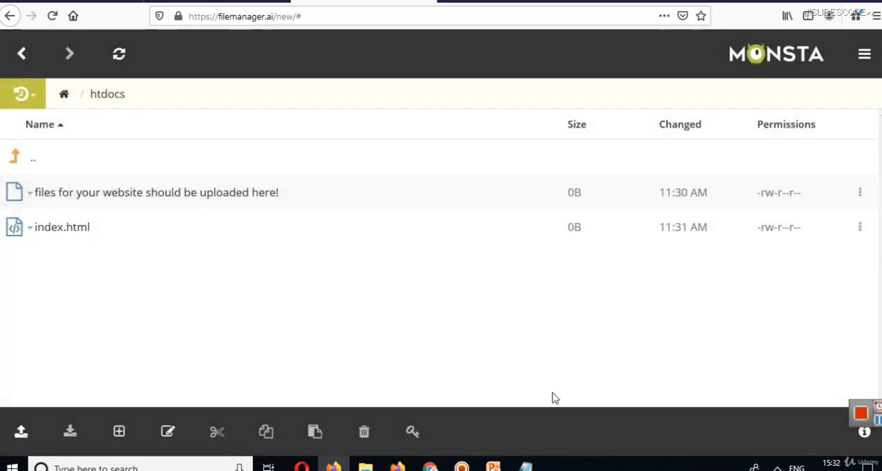
right_click(27, 234)
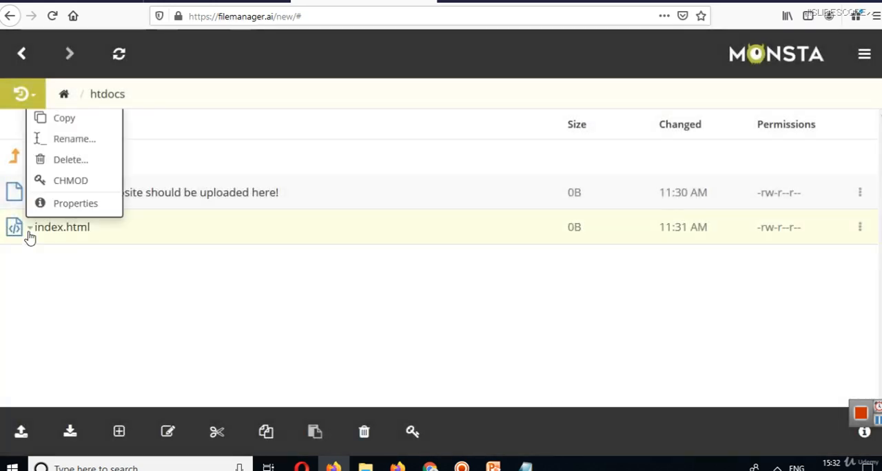
left_click(110, 168)
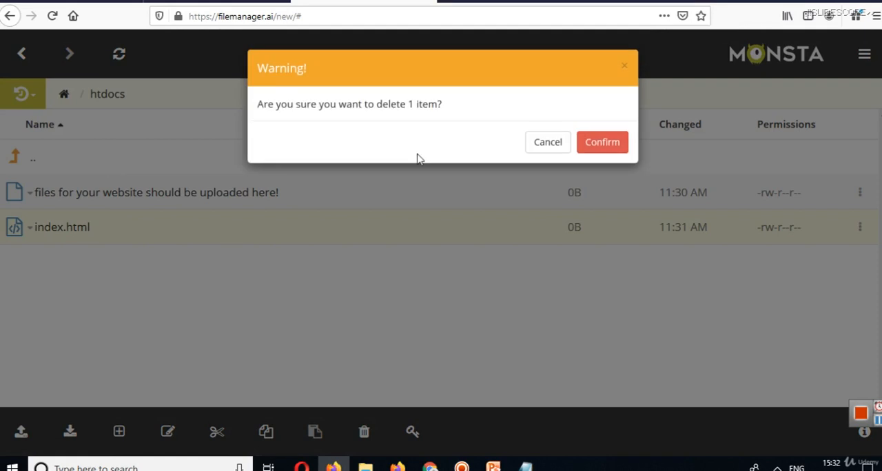
left_click(591, 141)
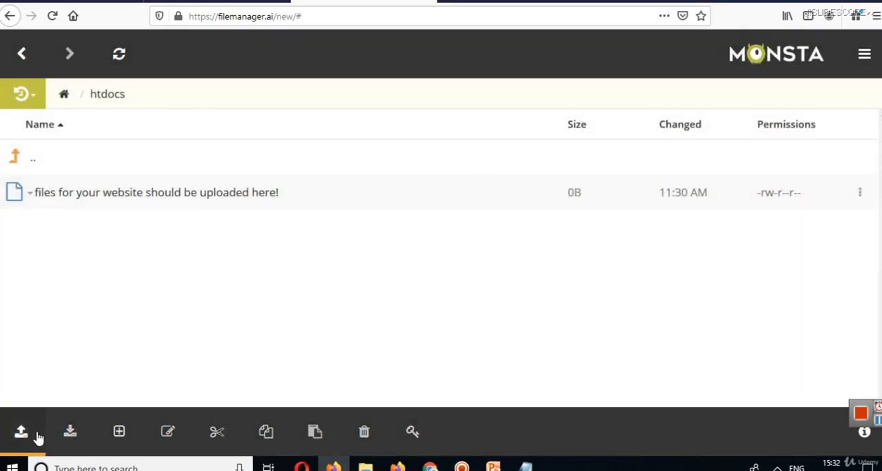
Check the file manager's upload options and open the Softaculous Apps Installer from the hosting control panel.
left_click(22, 433)
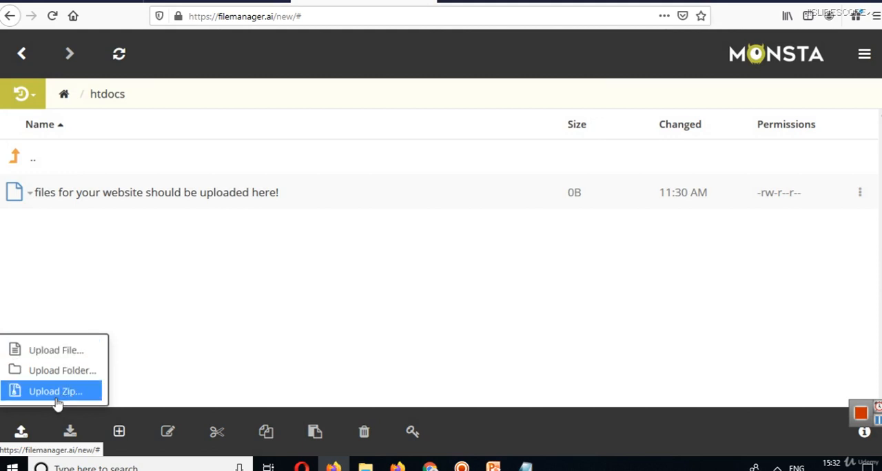
left_click(381, 321)
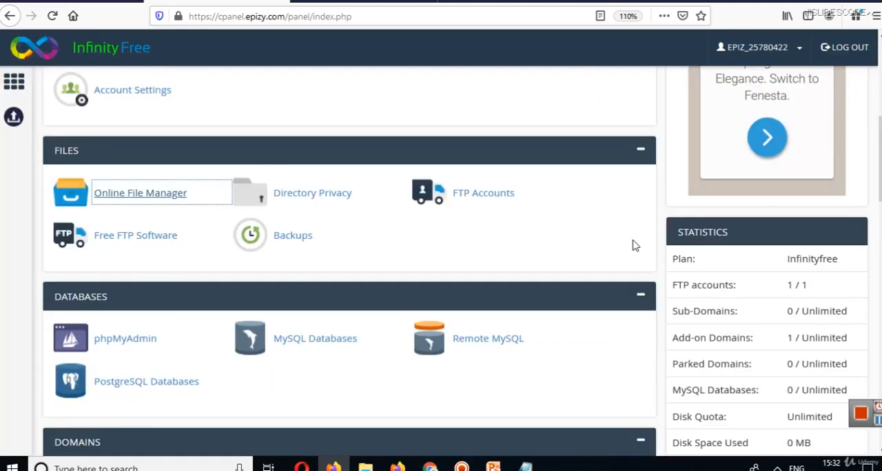
scroll(348, 262, "down", 10)
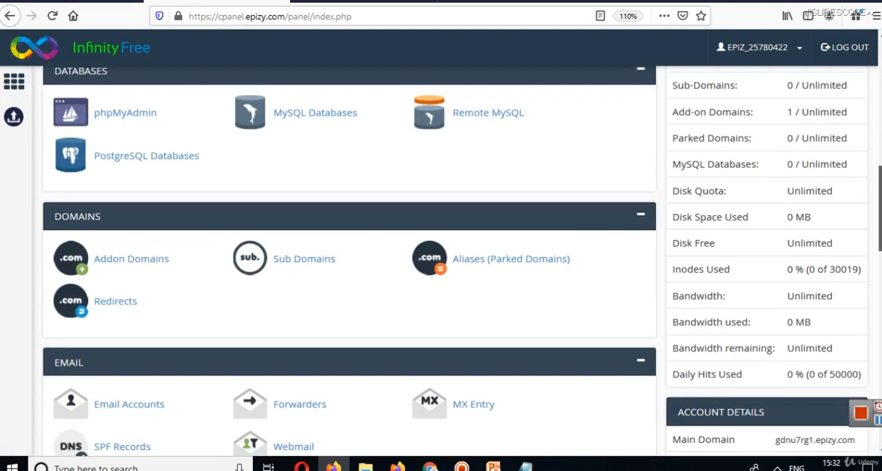
scroll(349, 262, "down", 4)
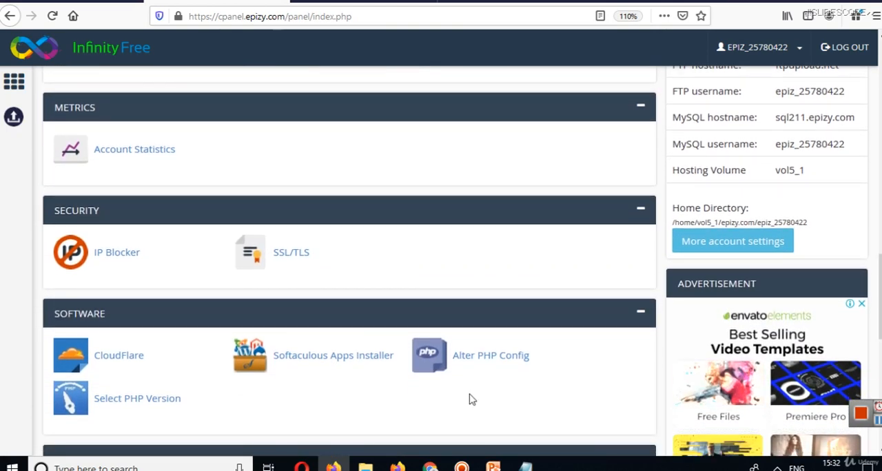
left_click(312, 361)
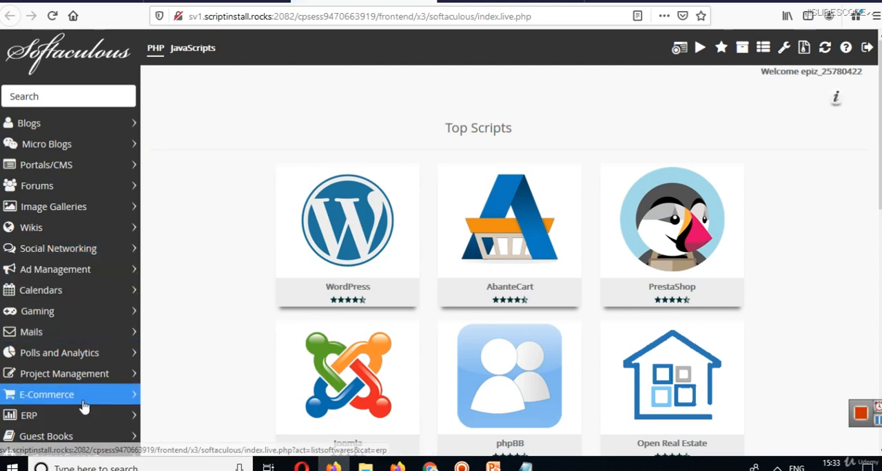
Open the WordPress installation form from the Softaculous top scripts.
mouse_move(672, 220)
mouse_move(880, 115)
left_mouse_down()
mouse_move(880, 177)
mouse_move(880, 113)
left_mouse_up()
mouse_move(314, 255)
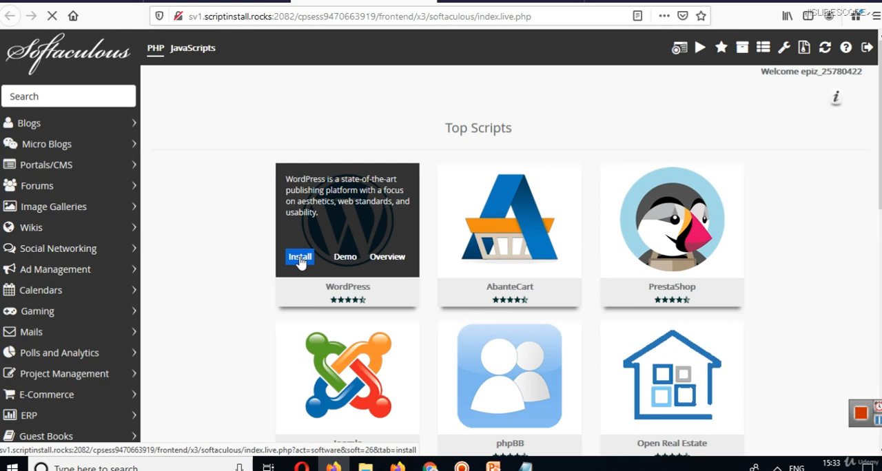
left_click(299, 258)
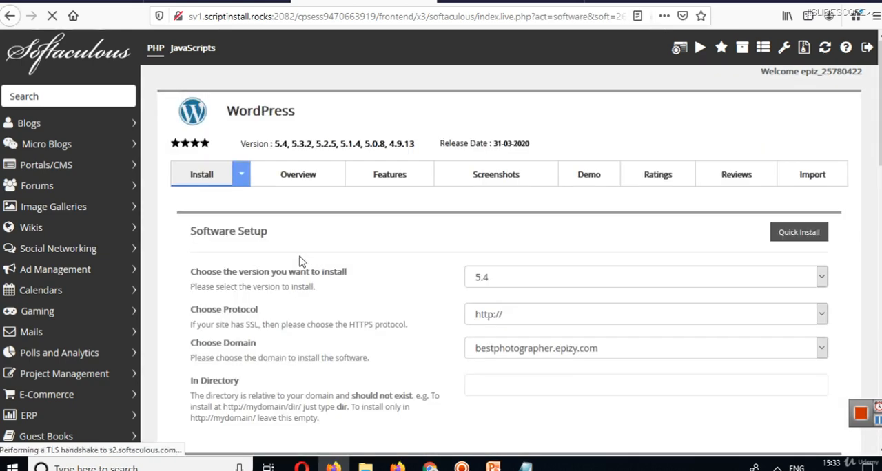
scroll(586, 258, "down", 1)
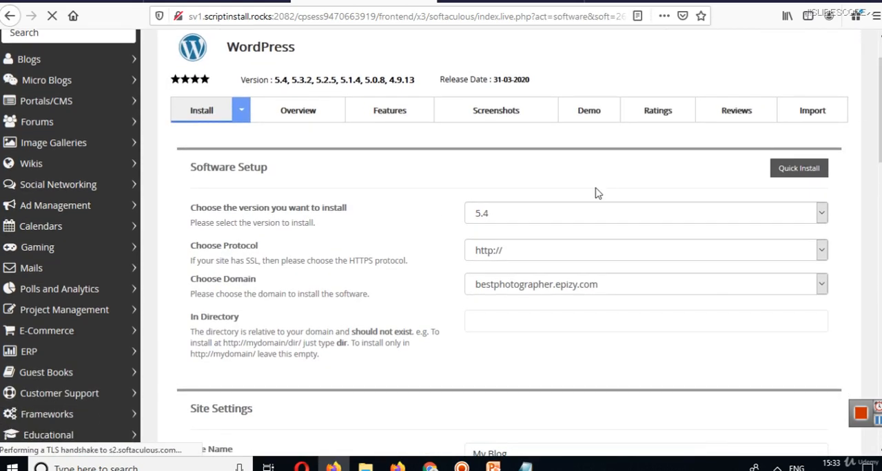
left_click(513, 218)
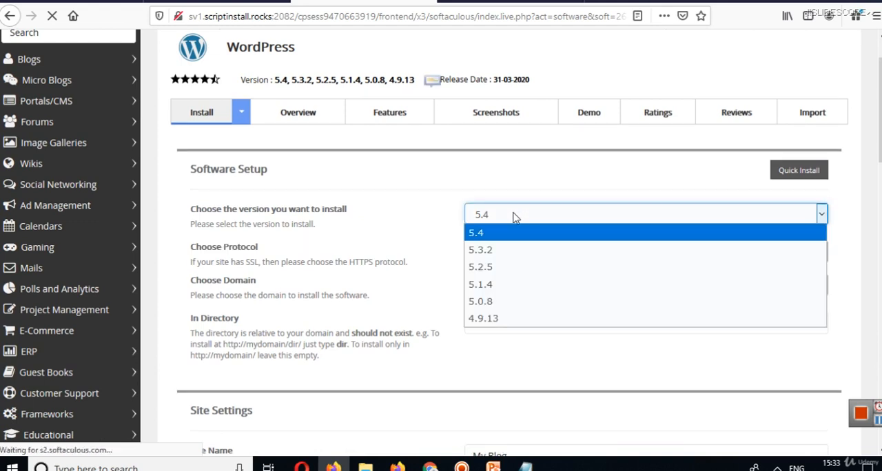
left_click(513, 218)
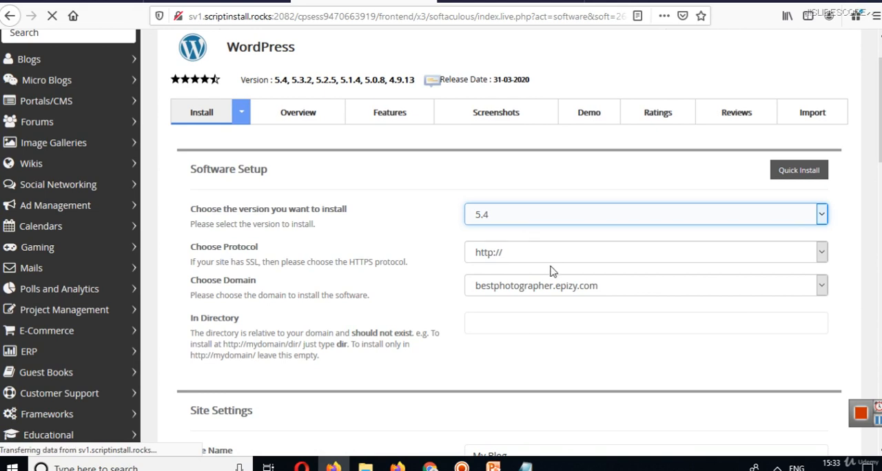
left_click(532, 255)
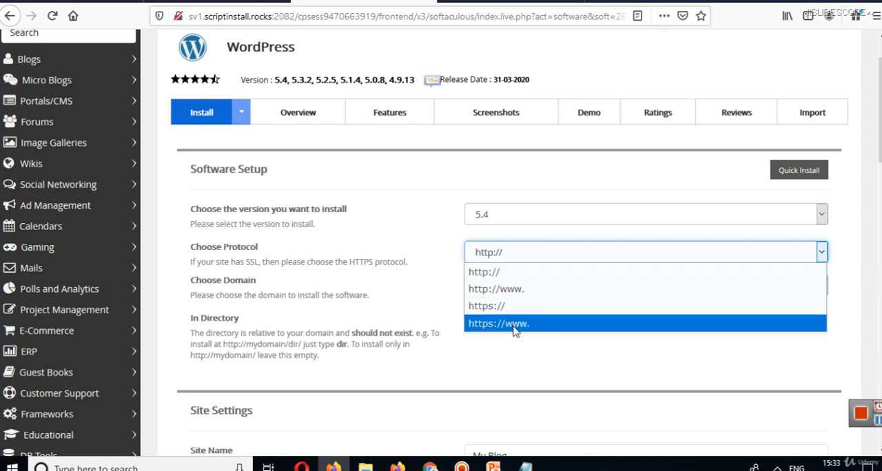
left_click(538, 253)
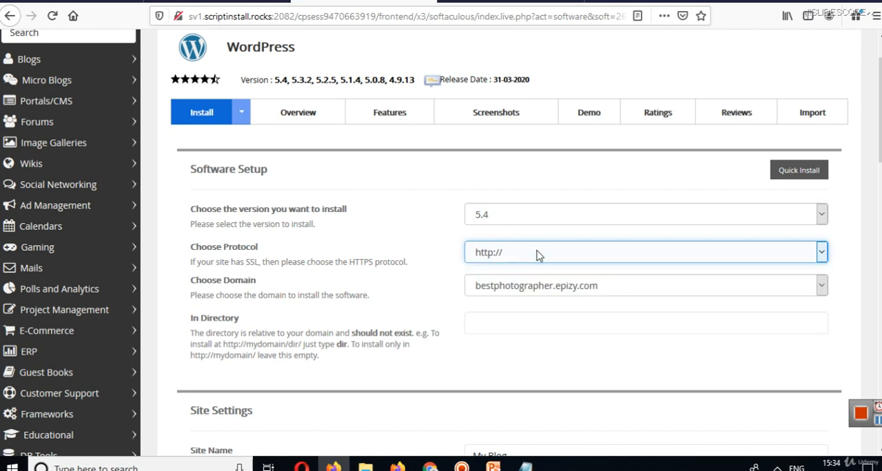
Choose bestphotographer.epizy.com as the domain for the WordPress installation.
scroll(660, 256, "down", 1)
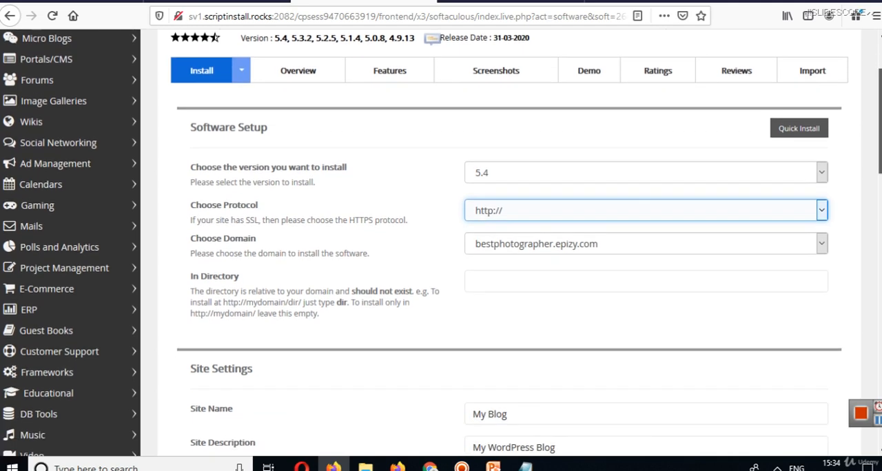
left_click(647, 244)
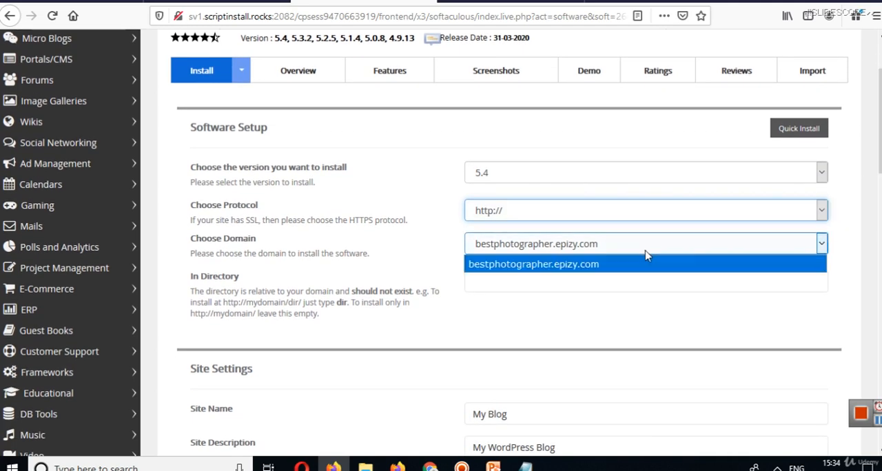
left_click(646, 256)
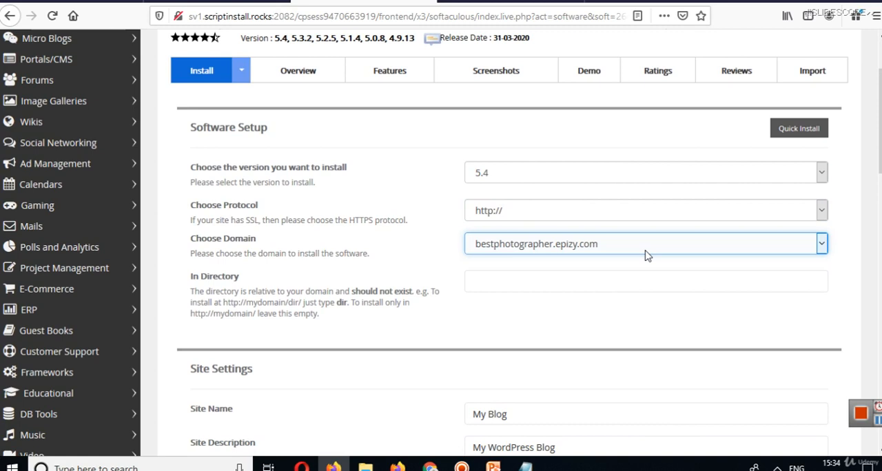
left_click(569, 248)
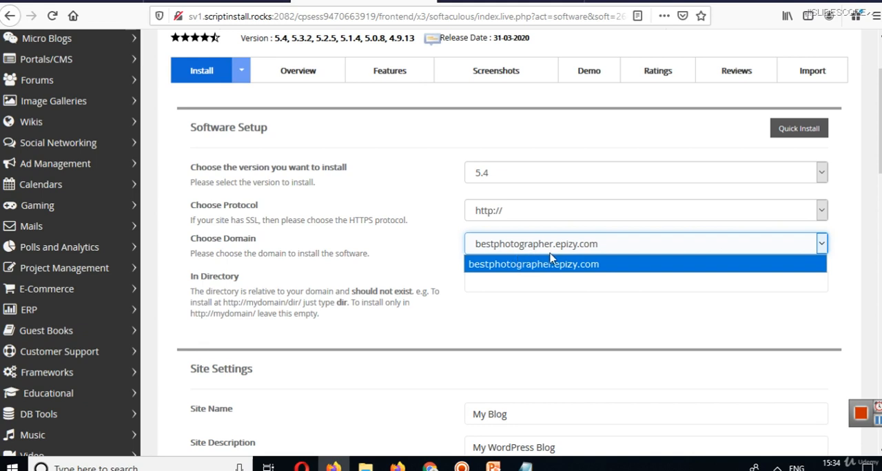
left_click(586, 262)
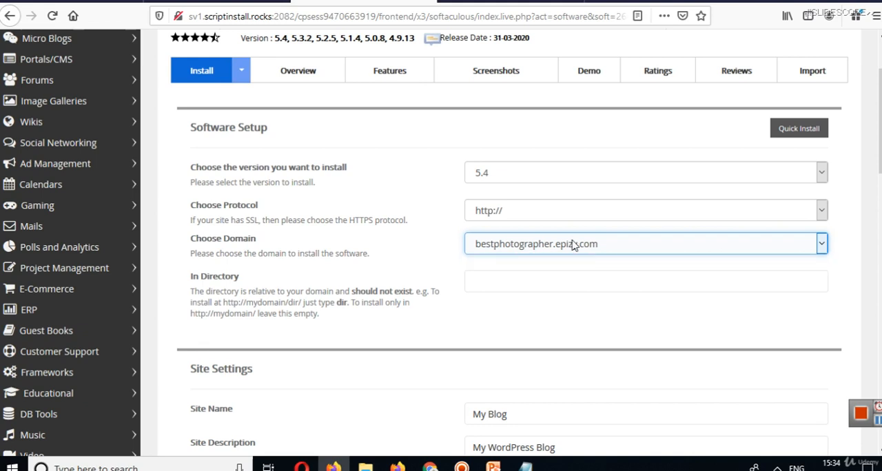
left_click(365, 1)
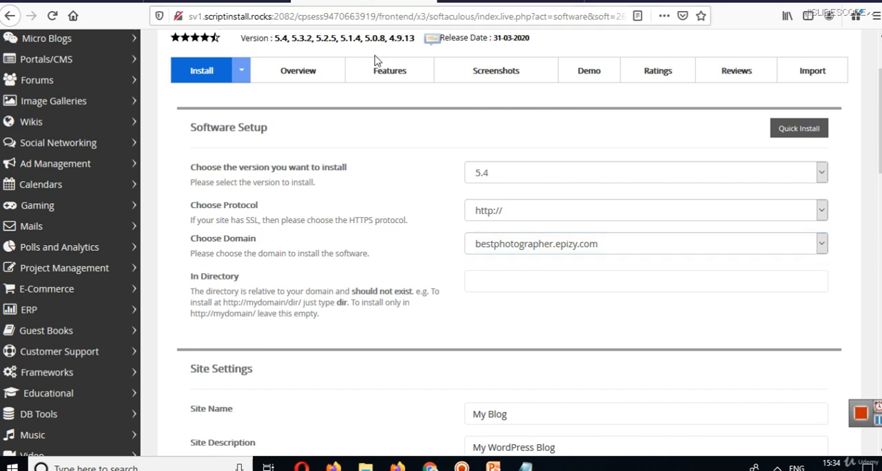
left_click(519, 247)
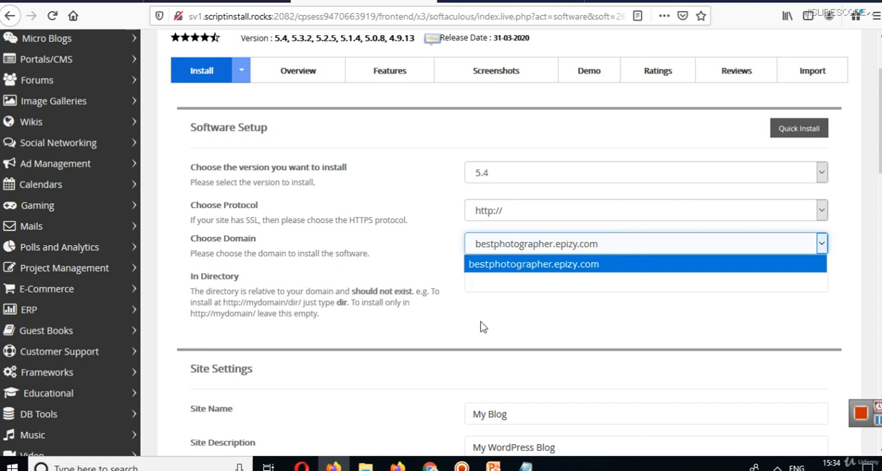
Look over the WordPress installation form's software setup, domain choice and site settings.
left_click_drag(881, 153, 880, 134)
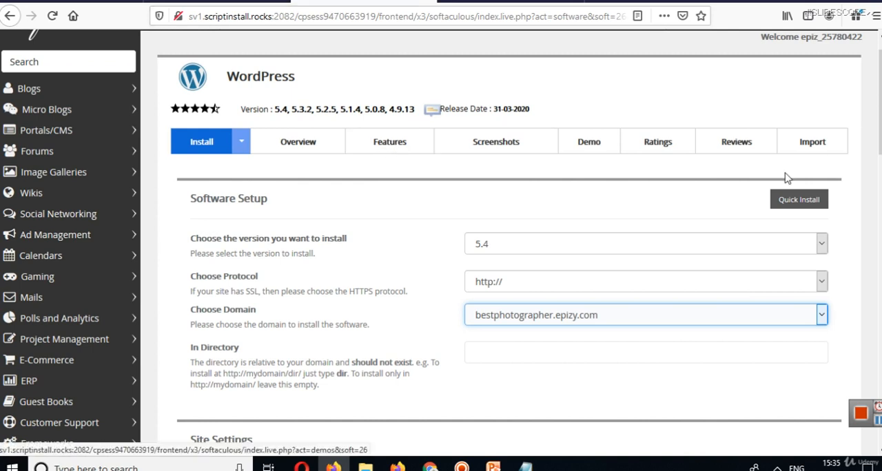
scroll(729, 178, "up", 1)
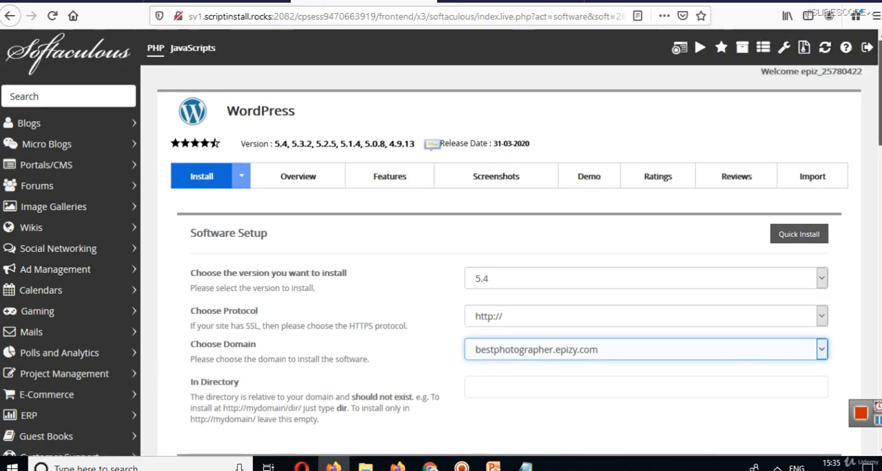
scroll(613, 148, "down", 5)
scroll(303, 281, "up", 3)
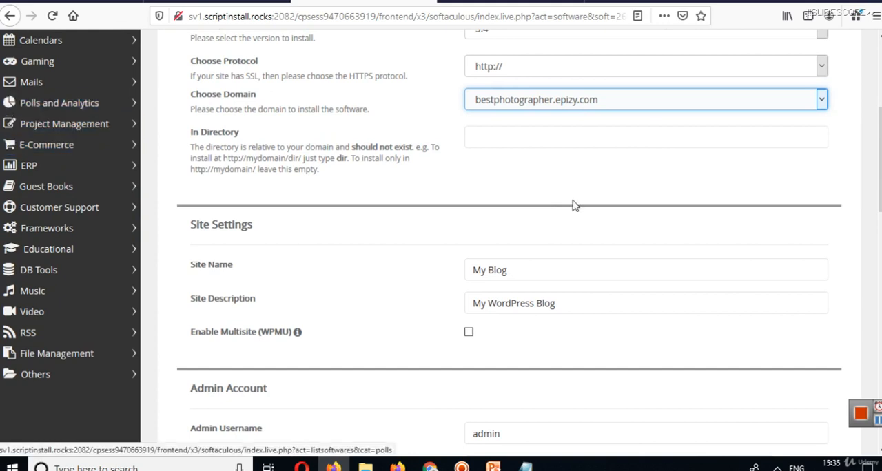
scroll(573, 203, "up", 1)
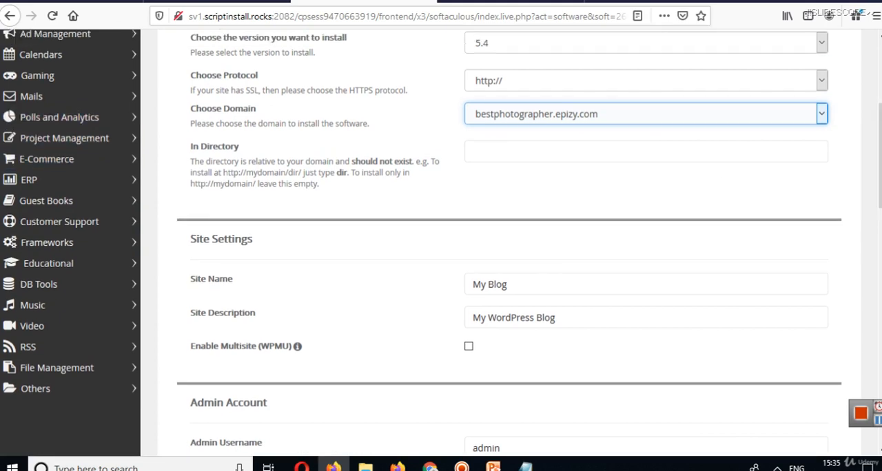
left_click(609, 112)
left_click(608, 113)
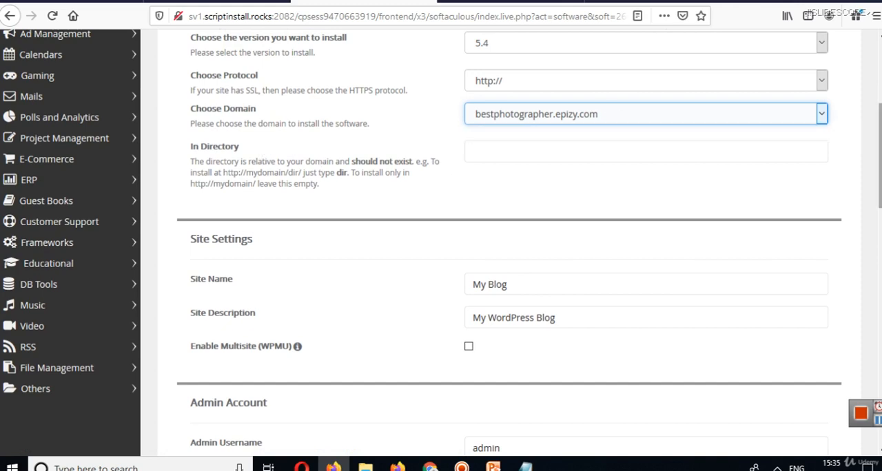
scroll(798, 210, "up", 1)
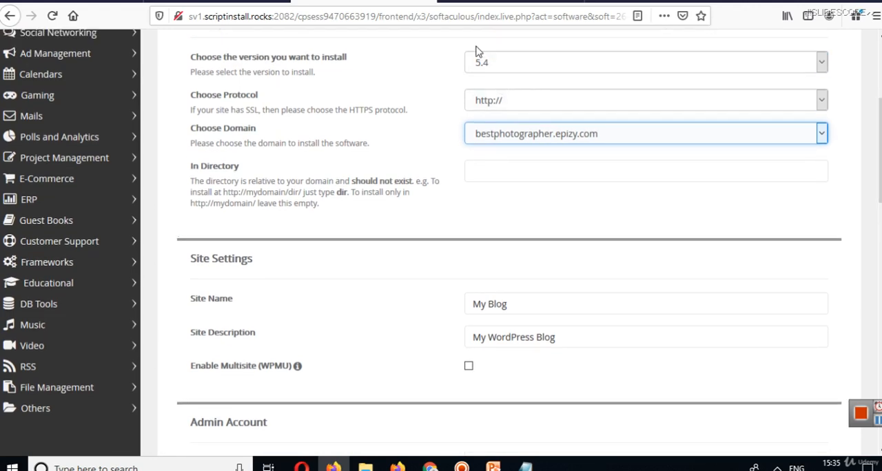
Inspect the hosting root and the htdocs folder in the file manager and return to the WordPress installation form.
left_click(470, 10)
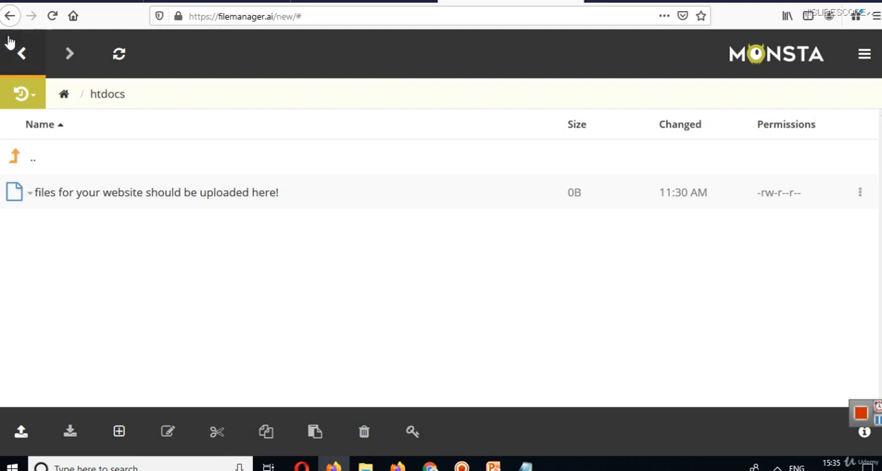
left_click(22, 55)
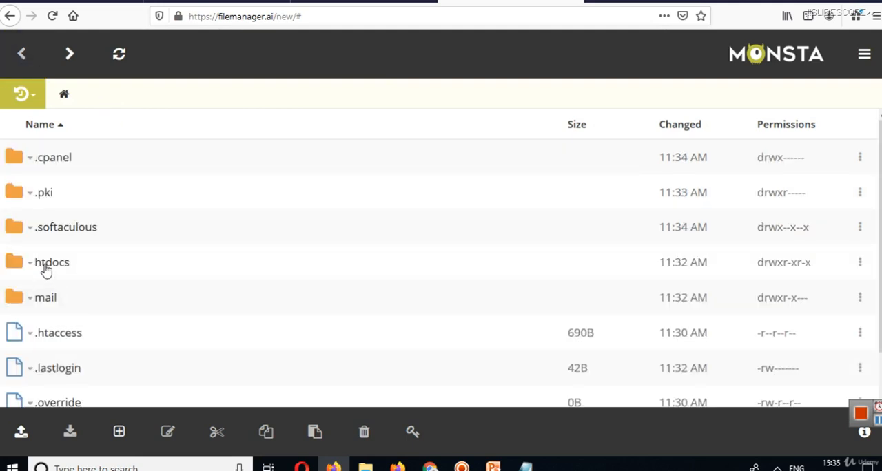
left_click(46, 269)
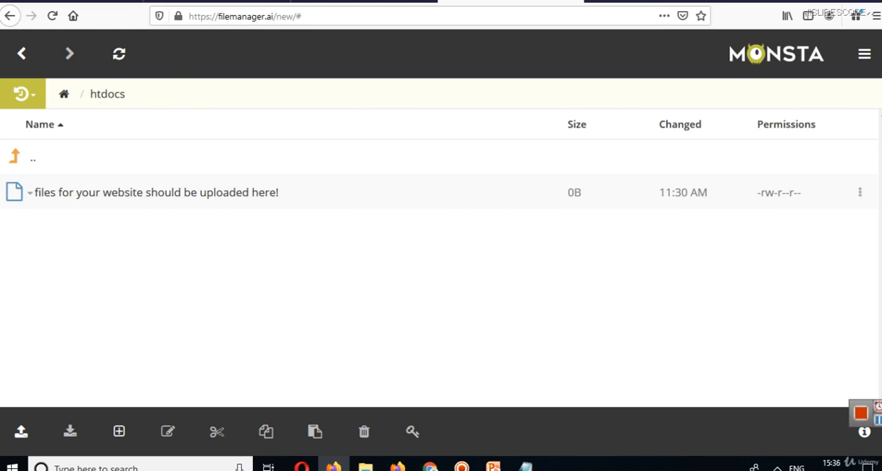
left_click(364, 1)
Try abc as the installation directory and clear the field again.
left_click(476, 170)
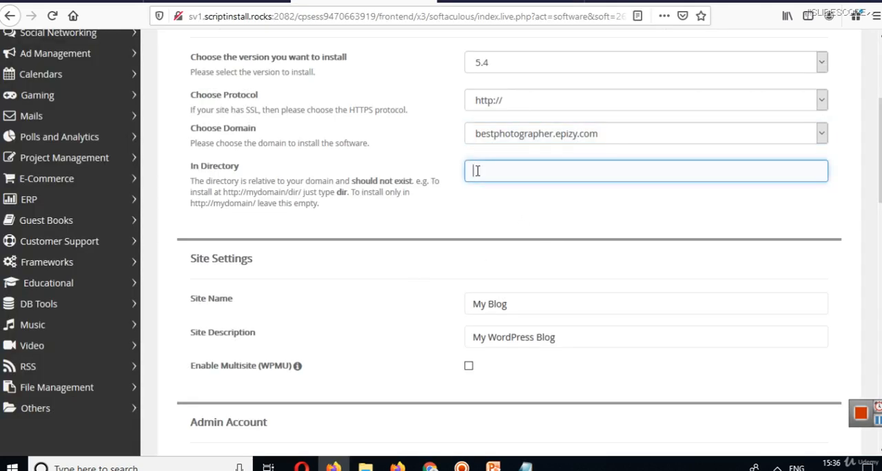
type("abc")
key("ctrl+a")
type("abc")
key("ctrl+a")
key("BackSpace")
Set the WordPress site name to Best Photographer.
scroll(880, 172, "down", 2)
scroll(614, 252, "down", 2)
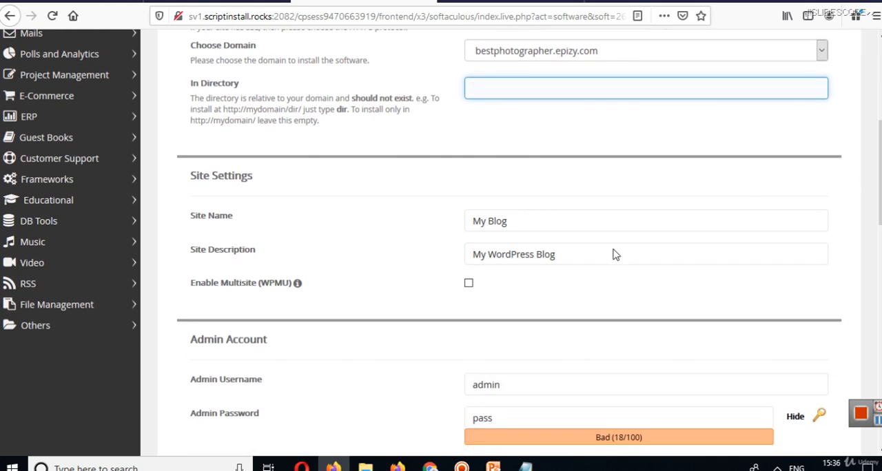
left_click(522, 228)
key("ctrl+a")
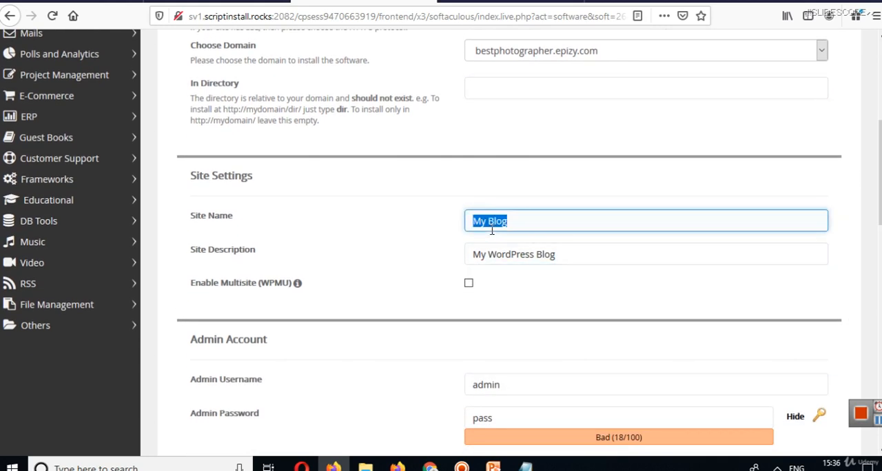
type("Best Photographer")
Enter Best Photographer as the site description.
left_click(621, 256)
key("ctrl+a")
key("BackSpace")
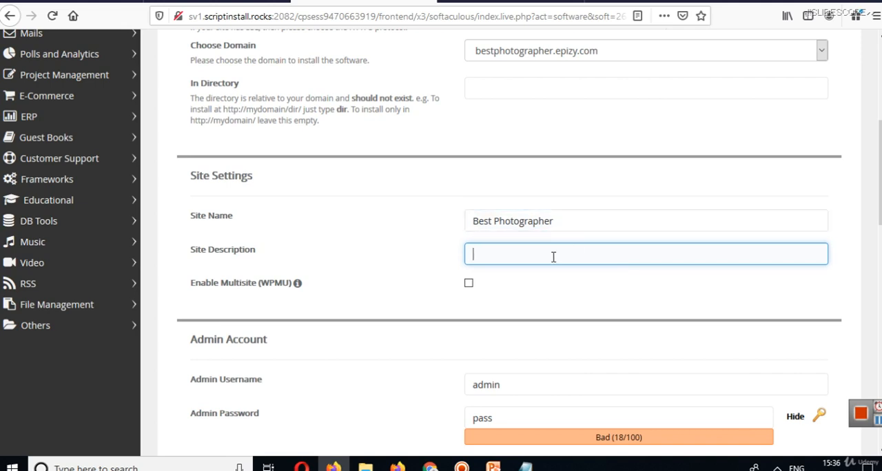
type("Best Photo")
key("BackSpace")
type("otof")
key("BackSpace")
type("graphe")
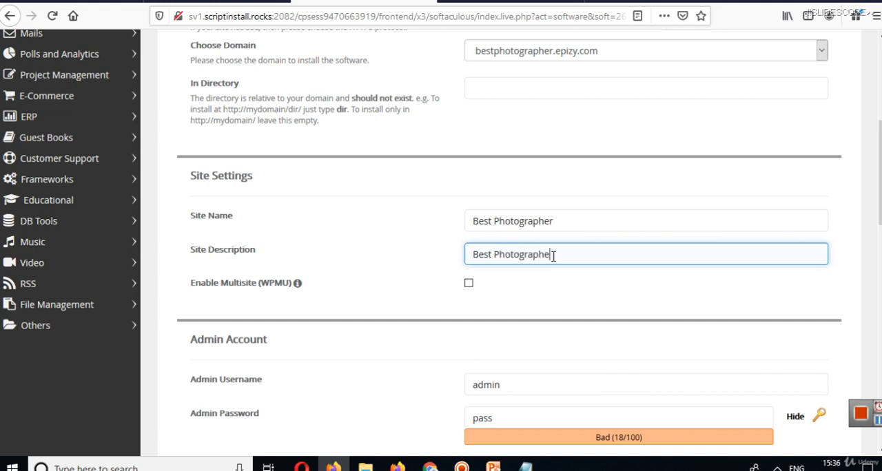
type("r")
Replace the site description with List of Best Photographers.
key("ctrl+a")
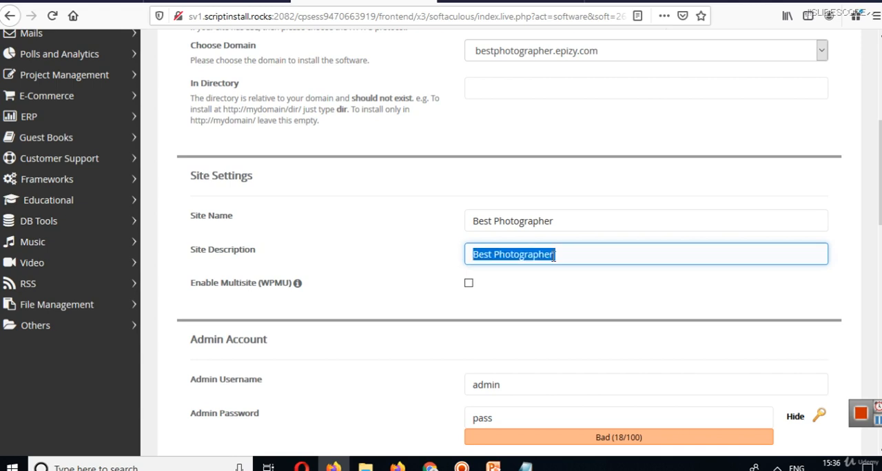
type("lest o")
key("BackSpace")
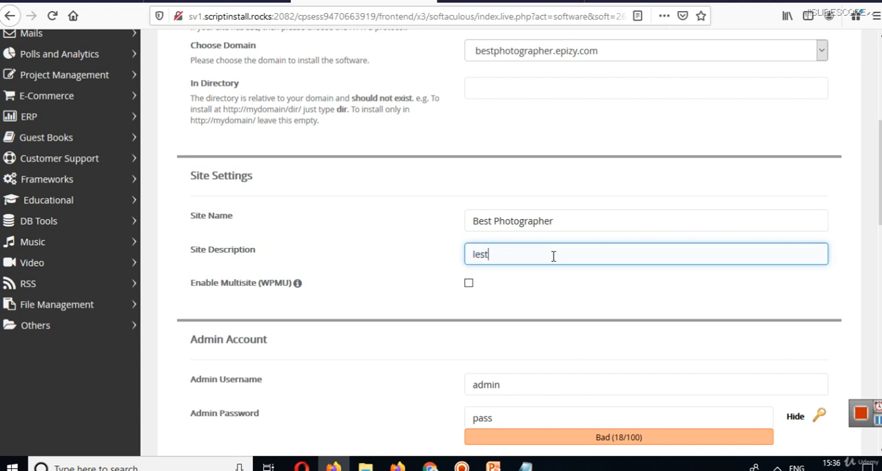
key("BackSpace")
key("BackSpace")
key("BackSpace")
key("BackSpace")
type("List of Best Photographers")
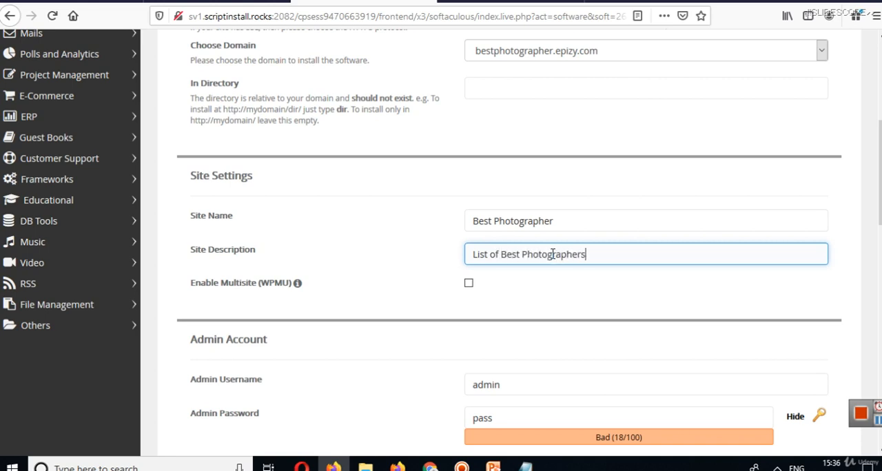
scroll(552, 255, "down", 2)
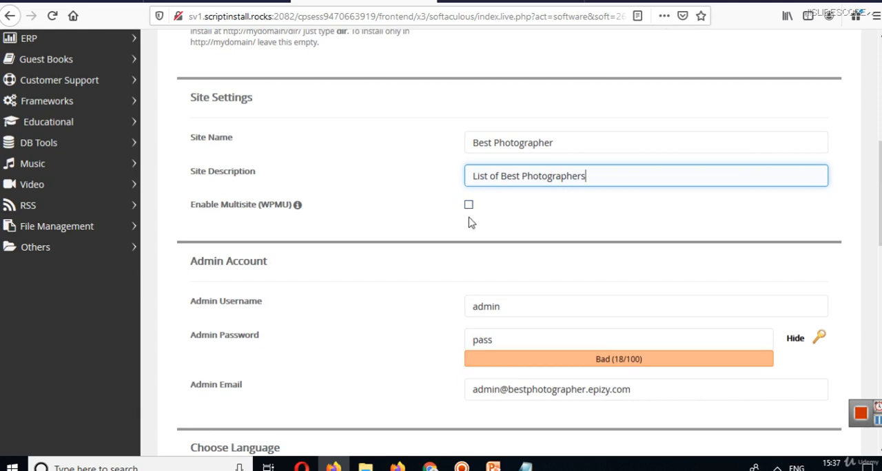
mouse_move(296, 210)
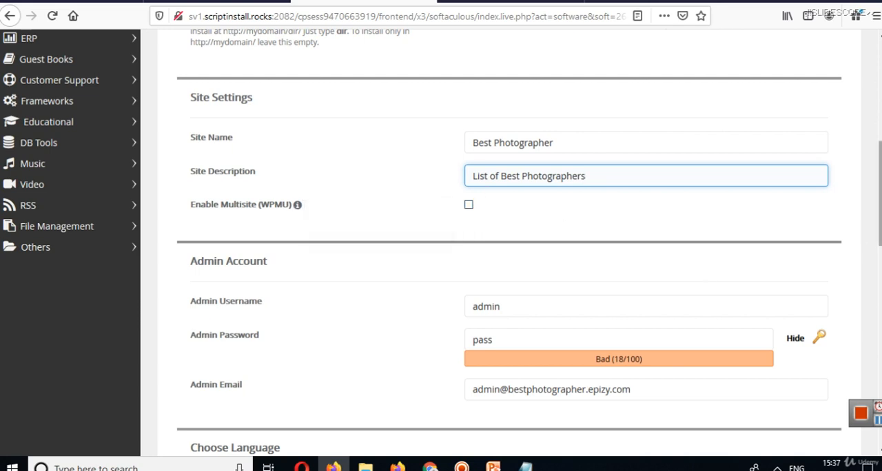
left_click(622, 198)
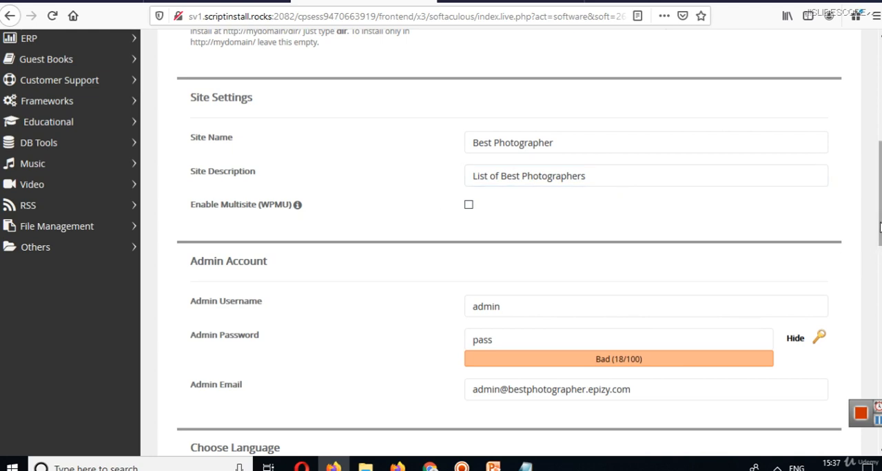
Clear the default admin username in the Admin Account section.
scroll(879, 228, "down", 2)
scroll(823, 250, "down", 1)
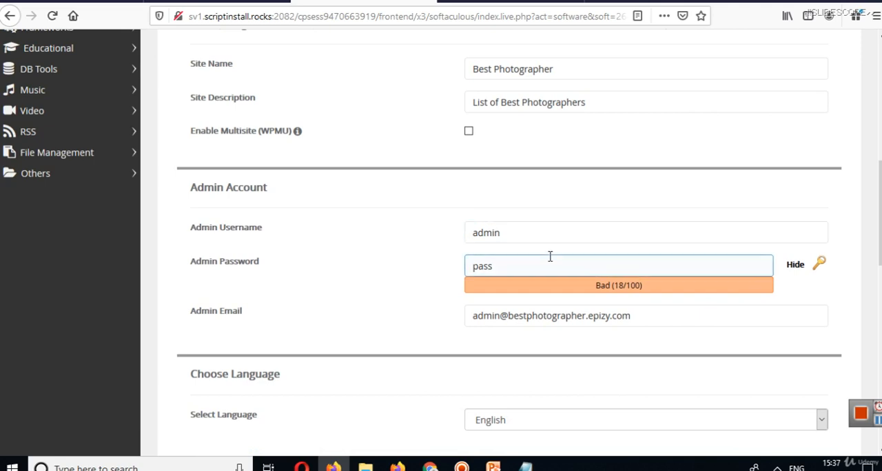
double_click(507, 232)
key("BackSpace")
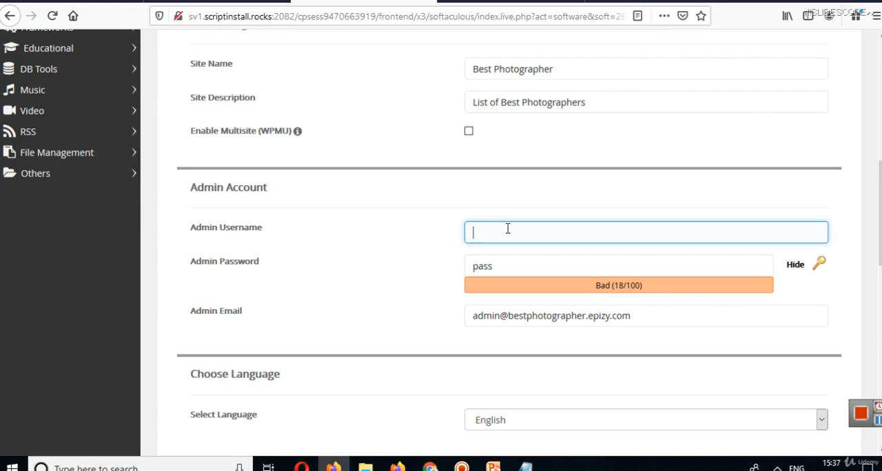
left_click_drag(634, 317, 364, 319)
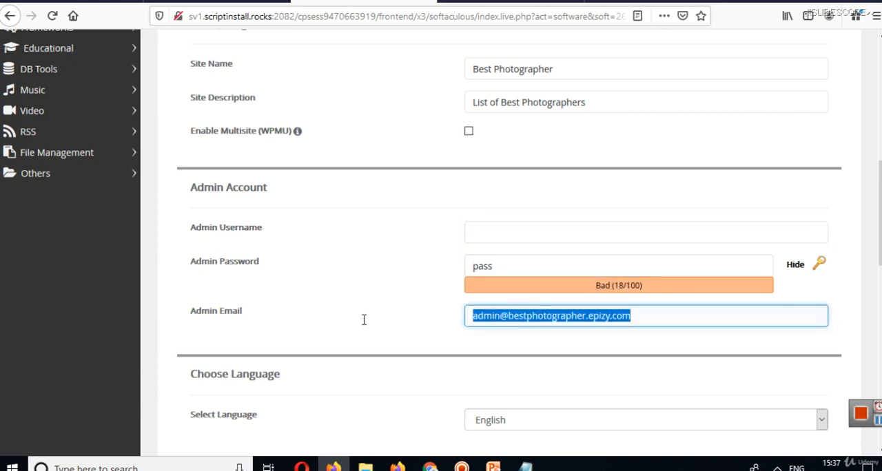
key("BackSpace")
key("ctrl+z")
left_click(539, 324)
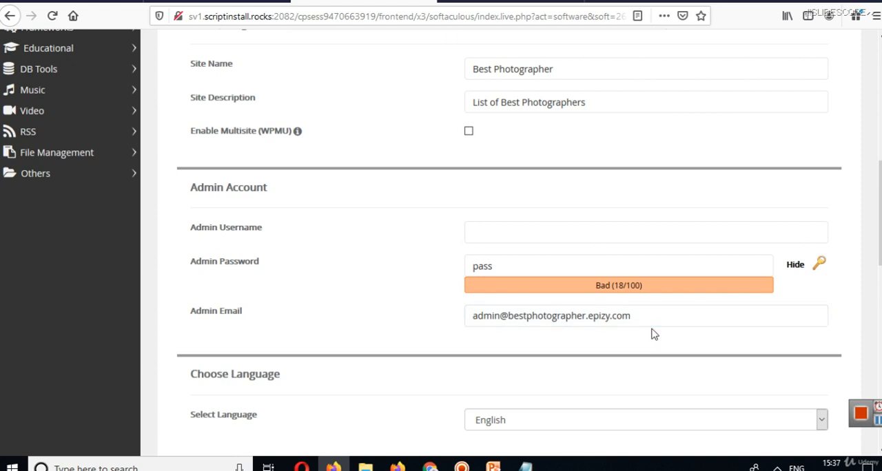
left_click_drag(643, 321, 398, 373)
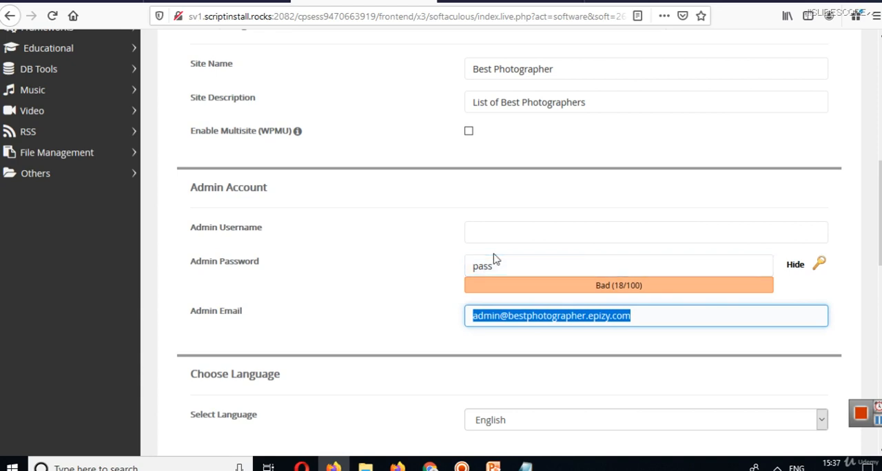
Mask the displayed admin password and set the admin username to photoadmin.
left_click(798, 267)
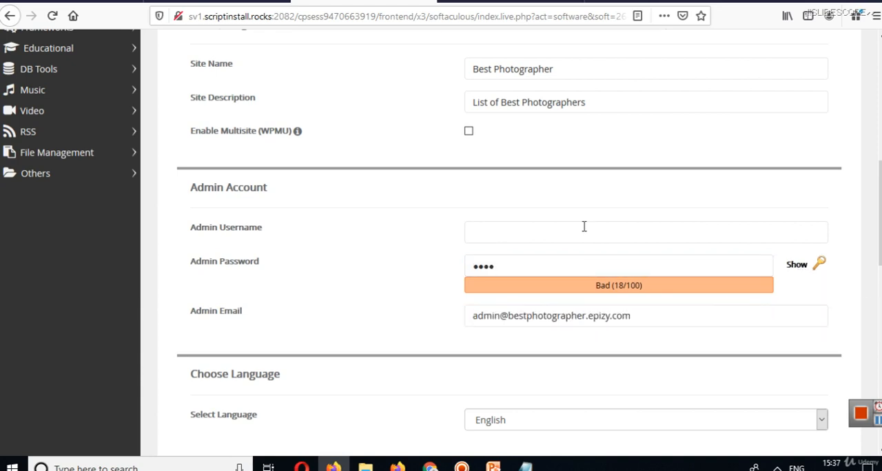
left_click(517, 228)
type("pho")
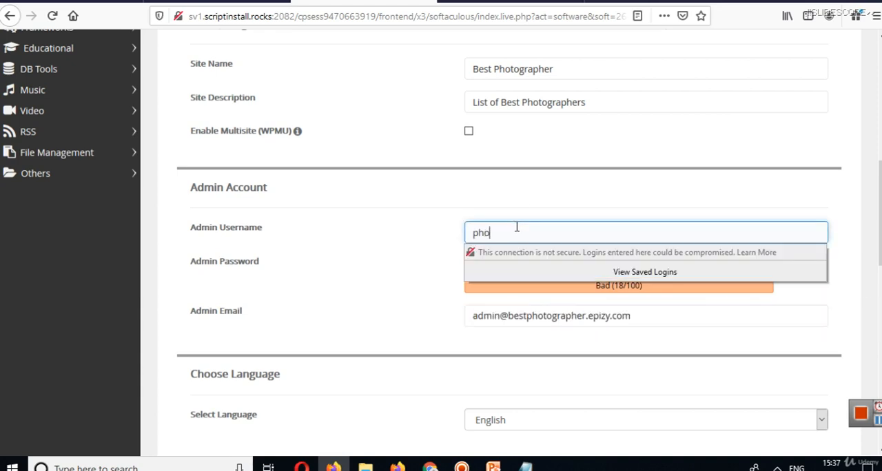
type("toadmin")
key("Tab")
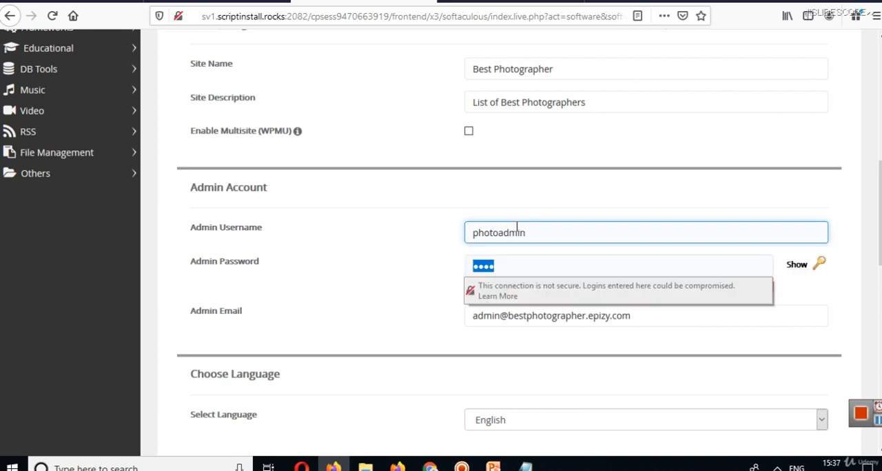
Clear the default admin password and paste the new account password in its place.
key("BackSpace")
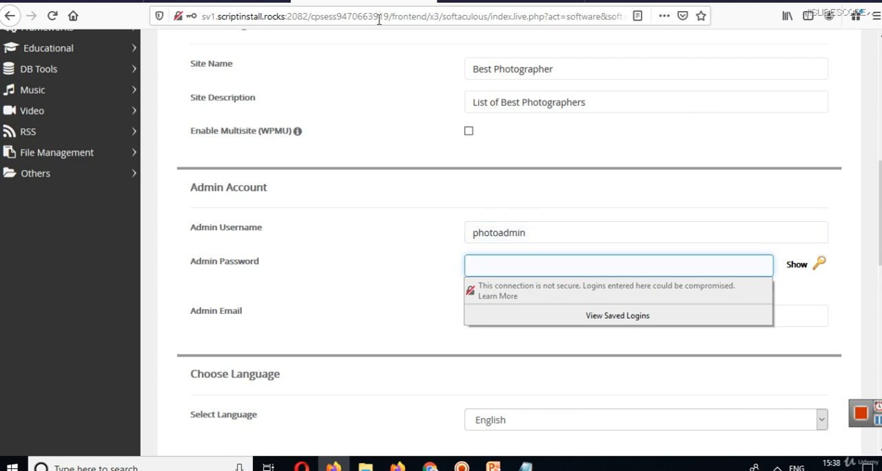
key("ctrl+v")
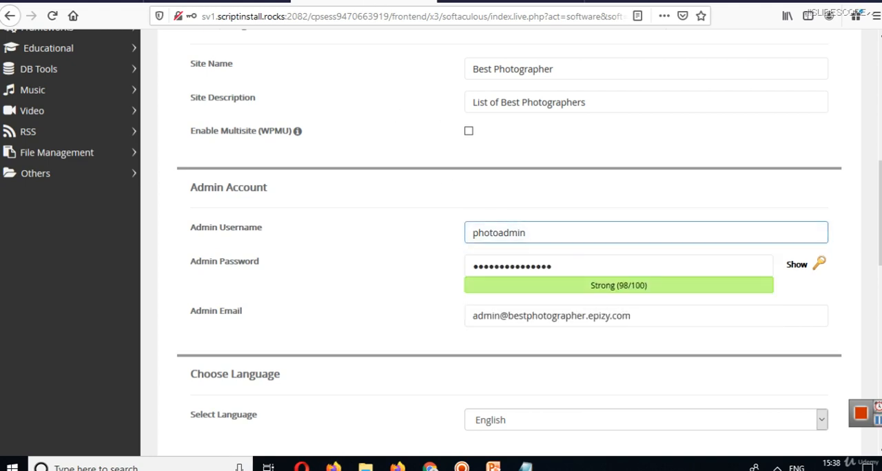
scroll(550, 252, "down", 3)
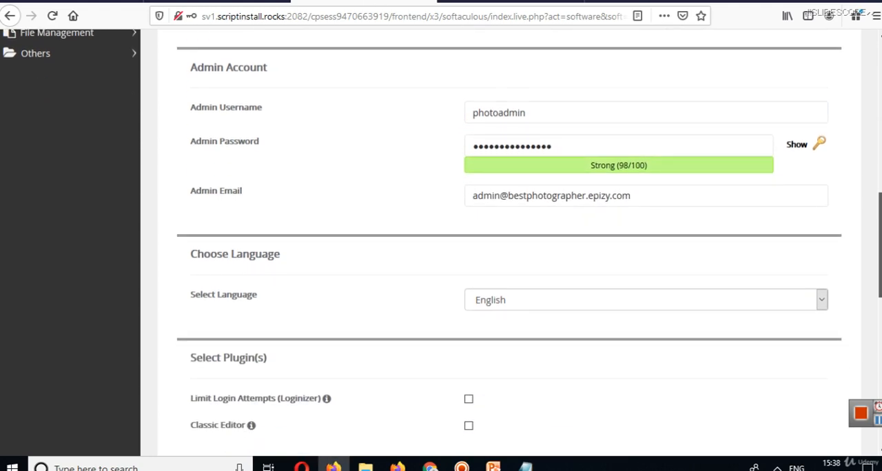
left_click(639, 197)
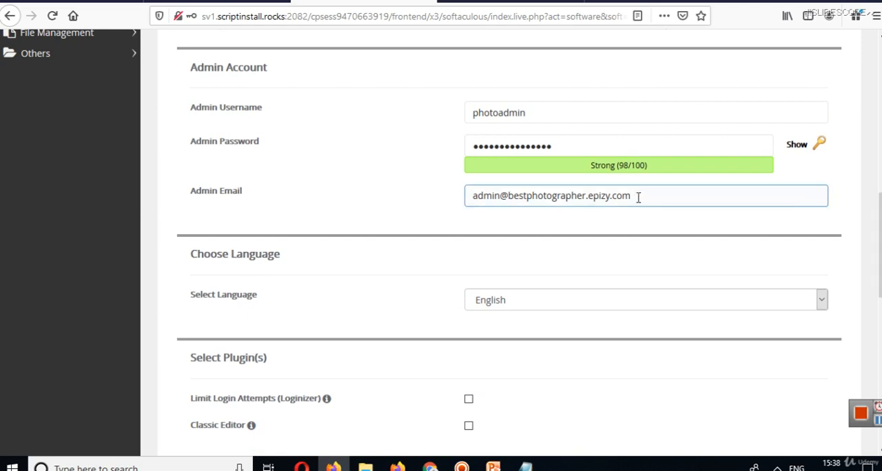
left_click(606, 182)
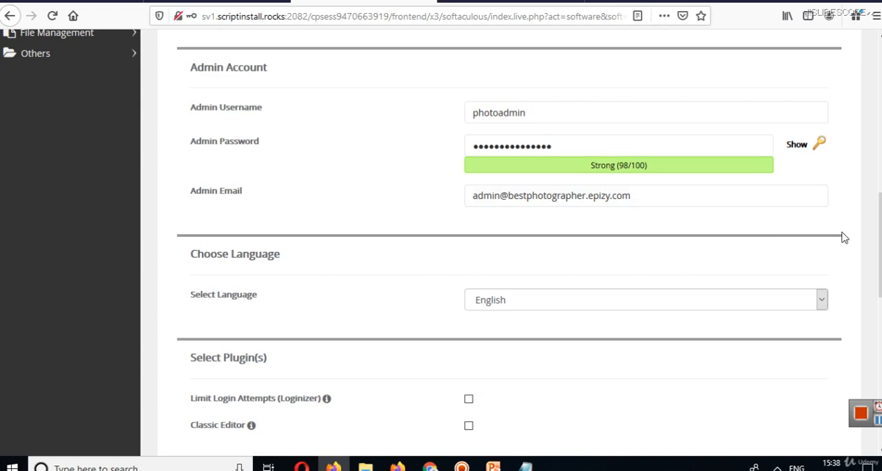
Look over the languages offered for the WordPress installation.
scroll(879, 248, "down", 2)
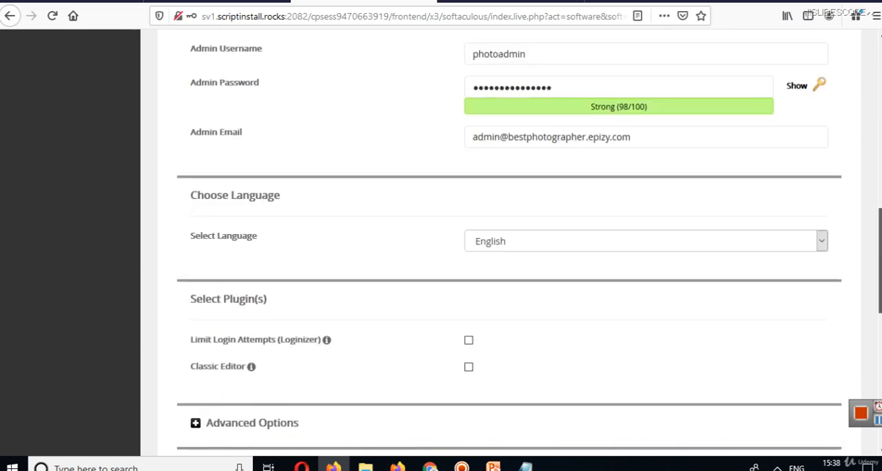
scroll(880, 276, "down", 1)
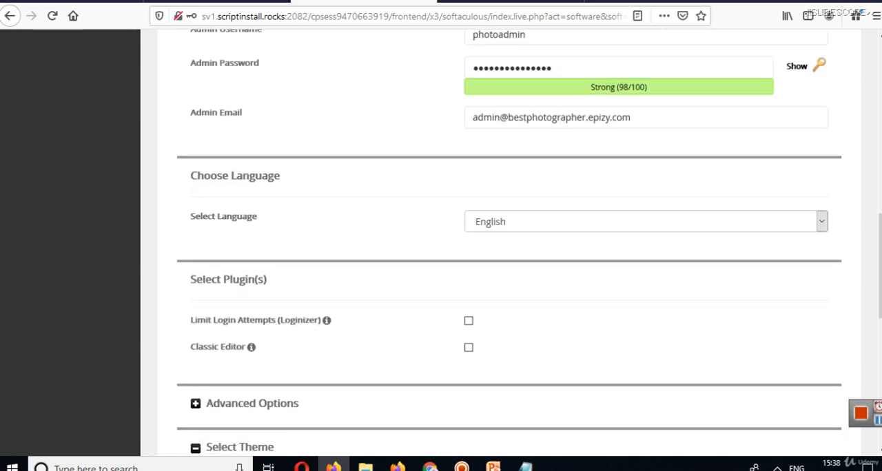
left_click(605, 223)
left_click(605, 223)
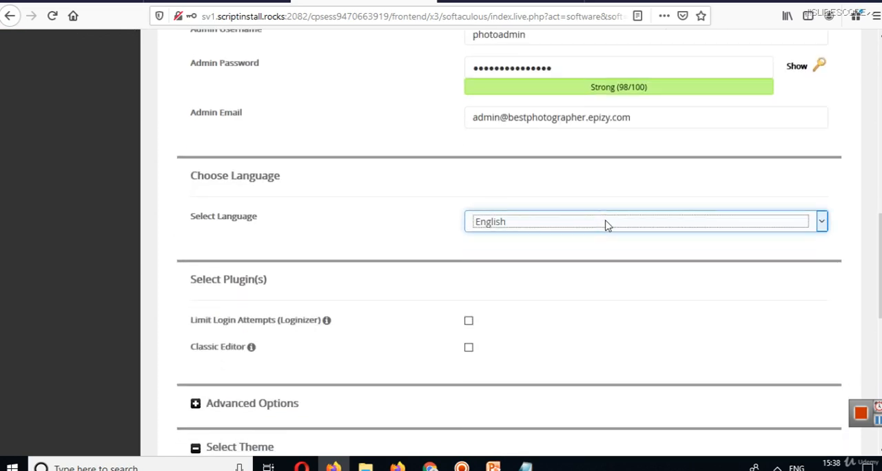
left_click(386, 243)
left_click(569, 221)
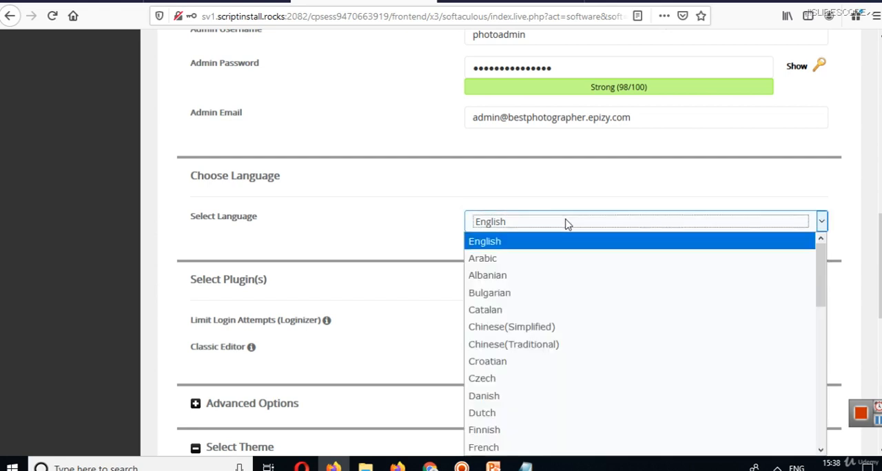
left_click(567, 223)
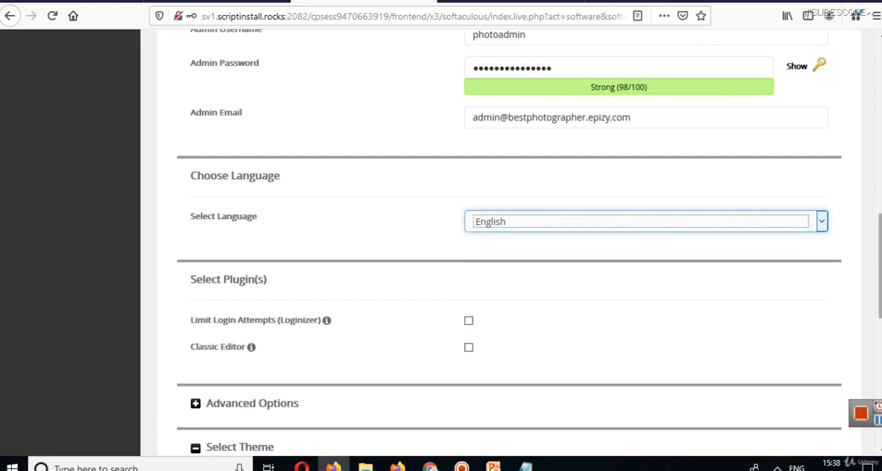
Include the Classic Editor and Limit Login Attempts (Loginizer) plugins in the installation.
scroll(879, 276, "down", 2)
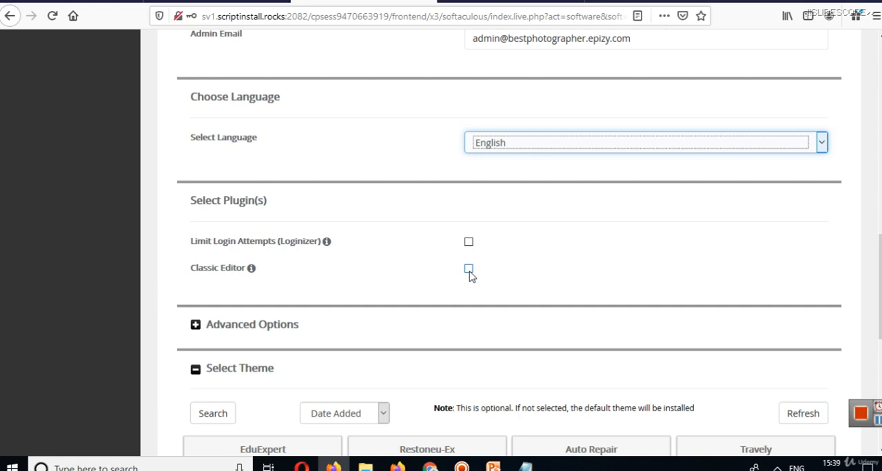
left_click(470, 271)
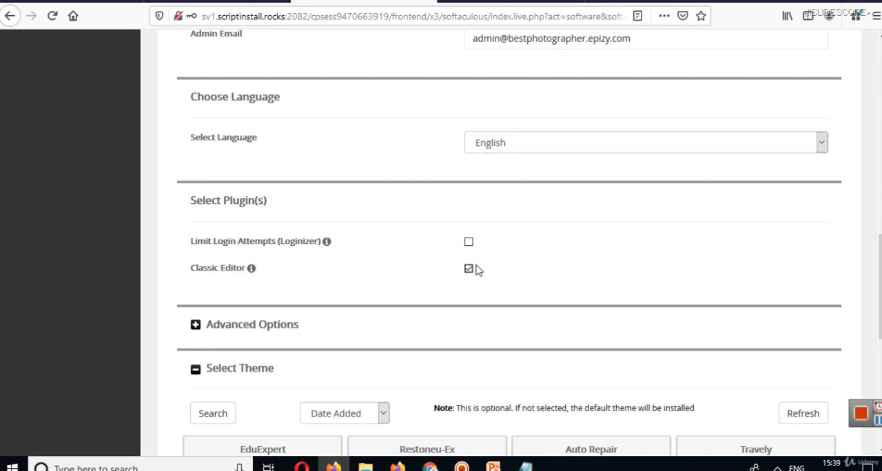
left_click(469, 243)
Review the advanced options for database, upgrades and backup, collapse them again and look over the optional themes.
left_click(261, 331)
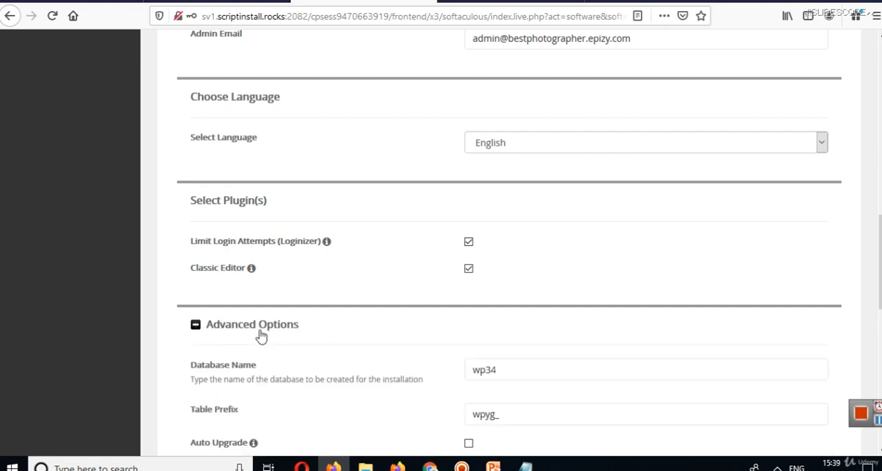
scroll(870, 312, "down", 2)
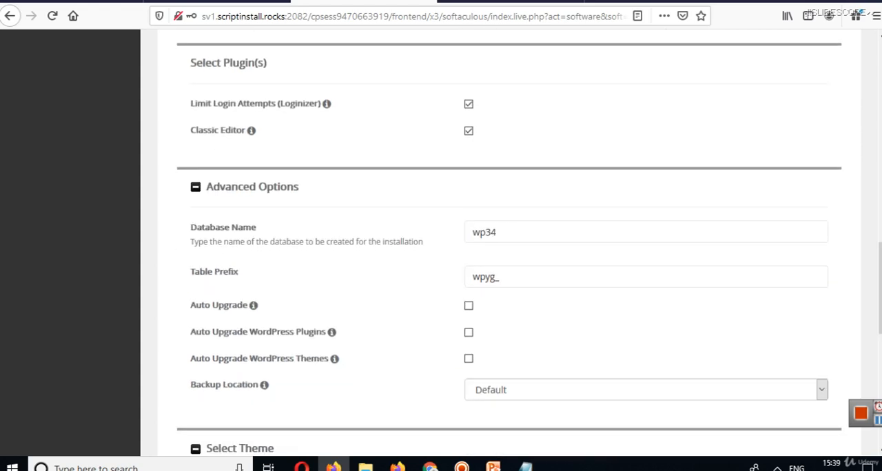
left_click(194, 197)
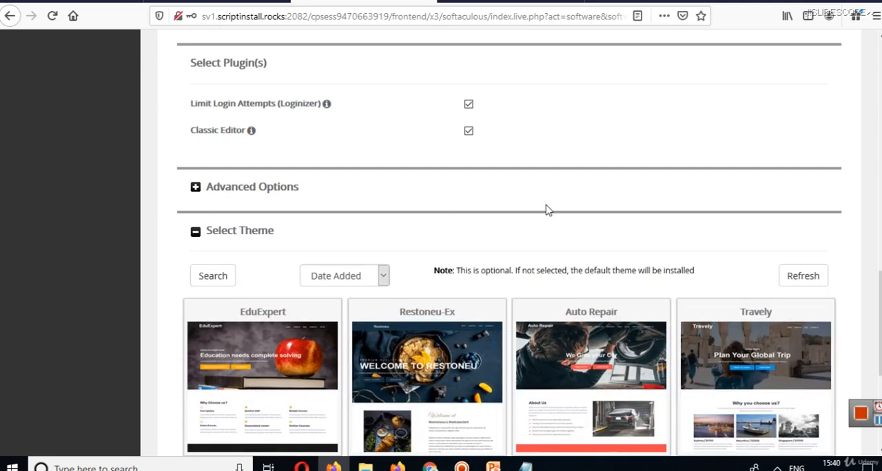
scroll(788, 204, "down", 1)
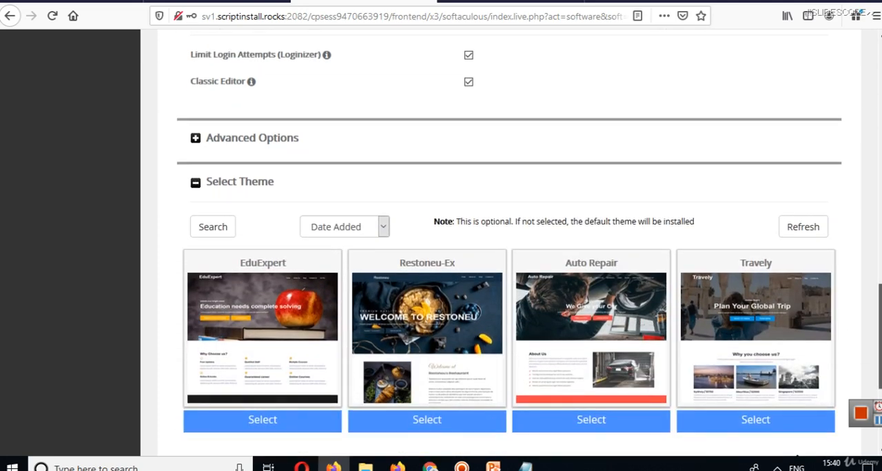
scroll(529, 250, "down", 1)
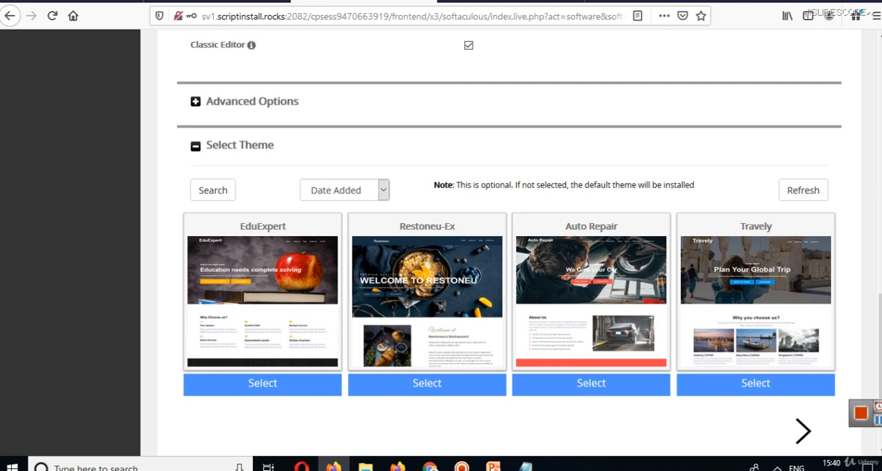
Look over the sort options for the optional themes, keep Date Added and view the next set of themes.
left_click(372, 200)
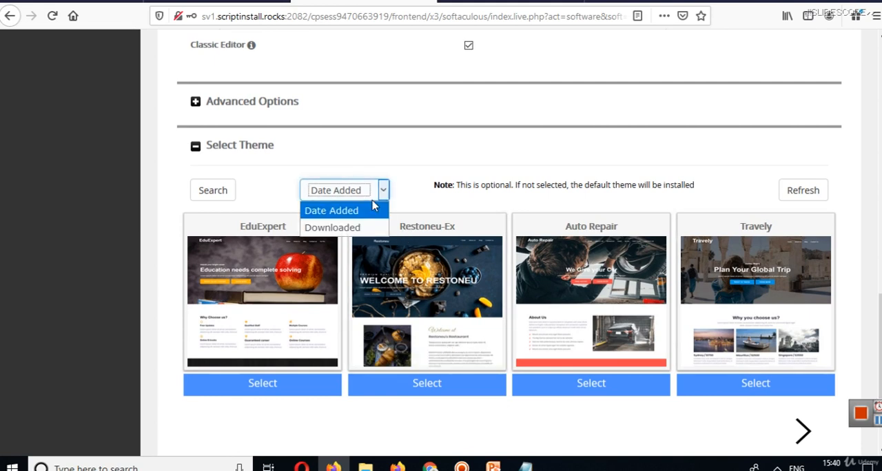
left_click(374, 207)
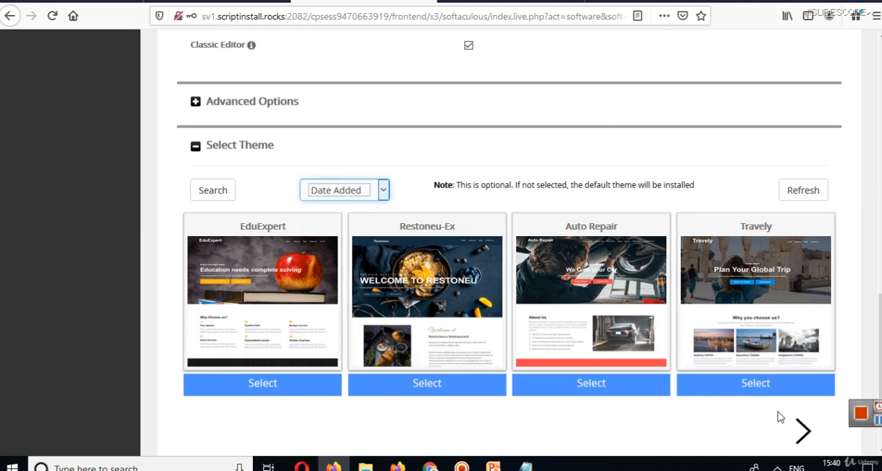
left_click(803, 432)
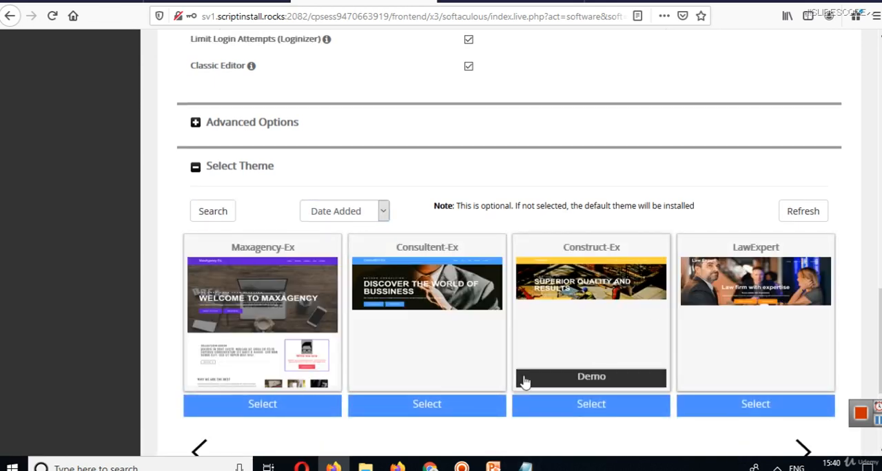
scroll(510, 275, "down", 3)
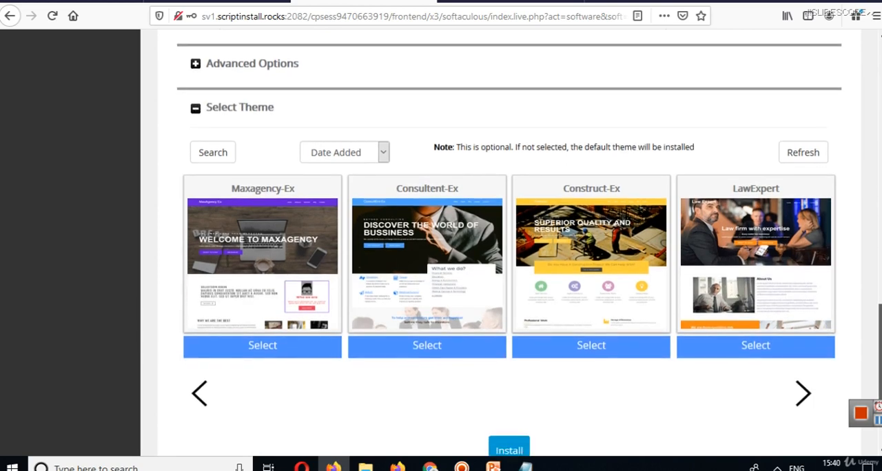
scroll(510, 248, "up", 5)
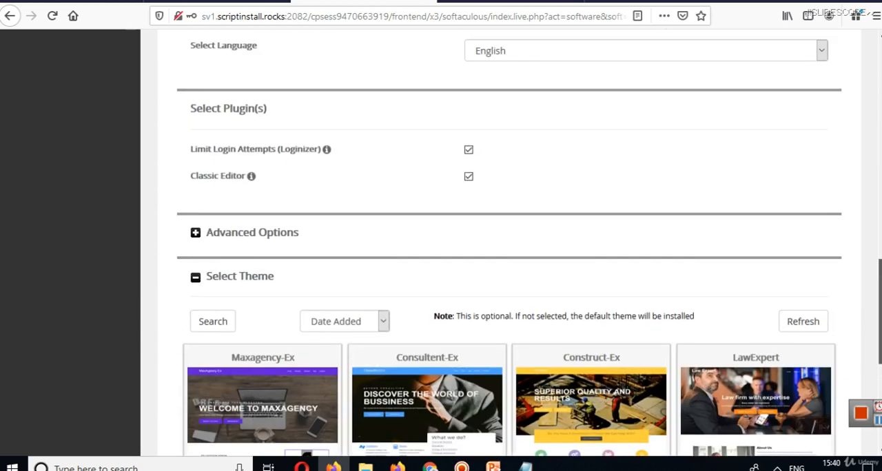
Check the domains offered in the software setup and keep bestphotographer.epizy.com as the installation domain.
left_click_drag(880, 317, 880, 142)
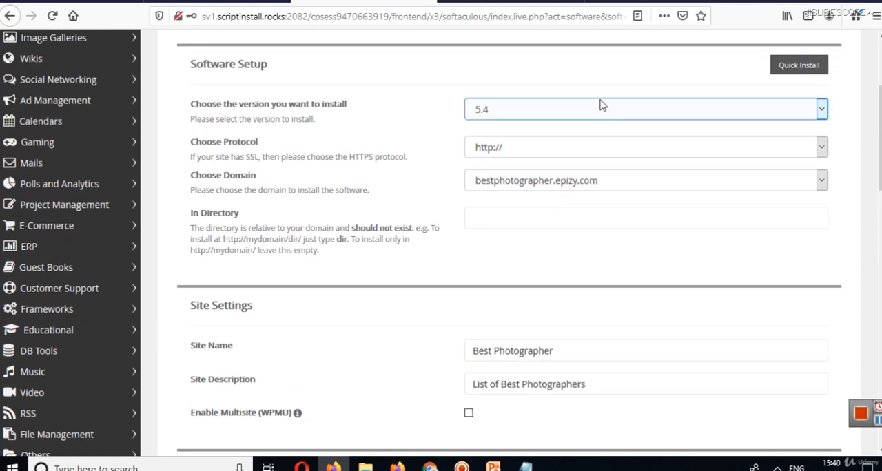
left_click(528, 183)
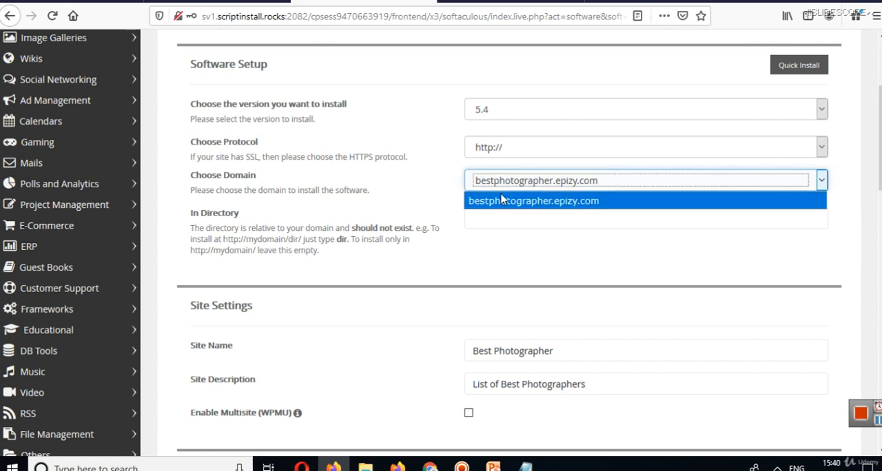
left_click(501, 200)
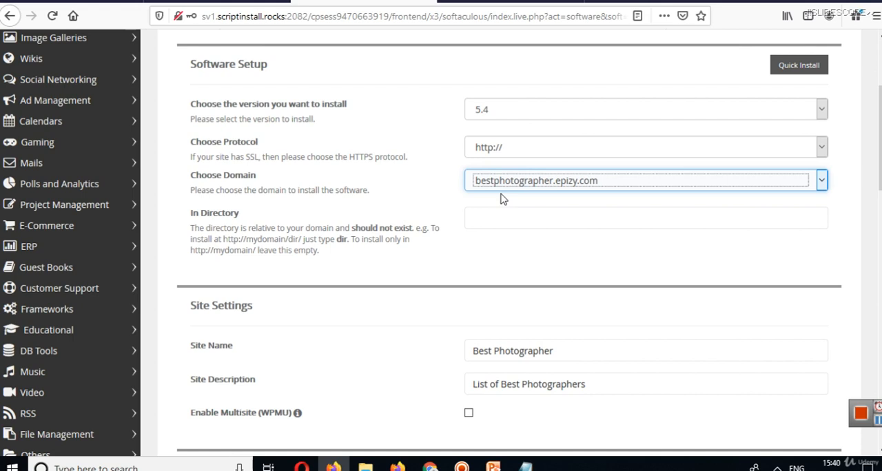
Try out sample directory names for the installation, clearing each so that the directory stays empty.
left_click(506, 228)
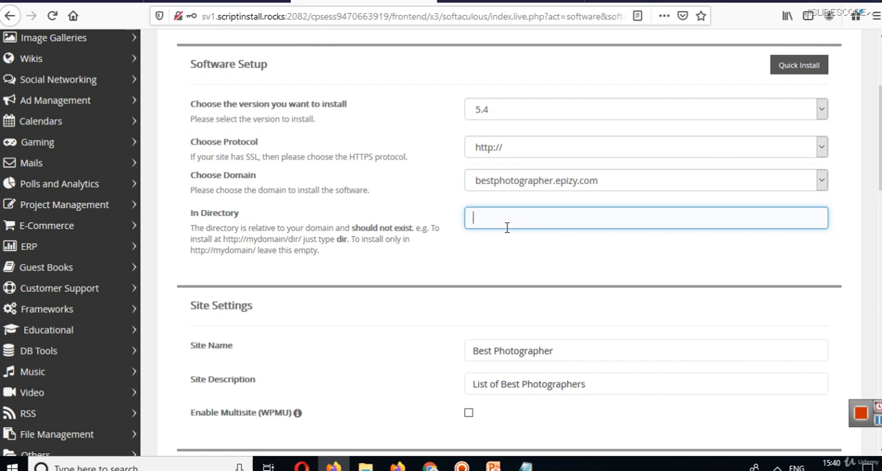
type("ducation")
key("ctrl+a")
key("BackSpace")
type("softwa")
key("ctrl+a")
key("BackSpace")
left_click(505, 246)
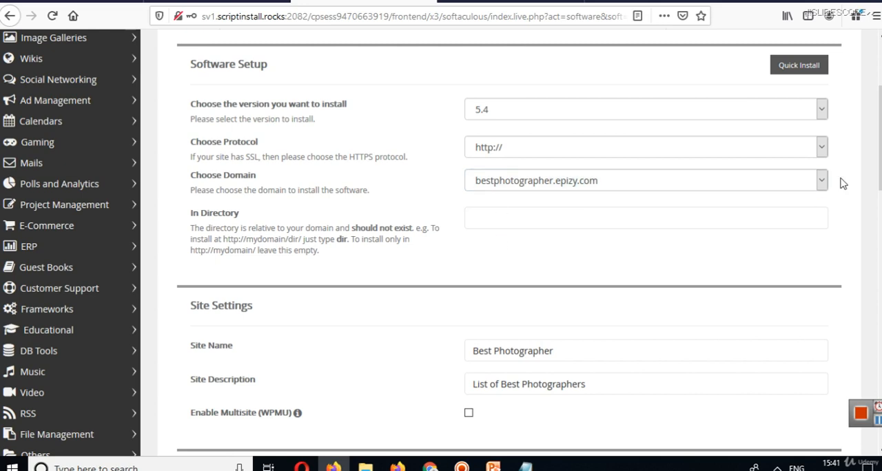
Review the site name and site description in the site settings.
scroll(880, 184, "down", 3)
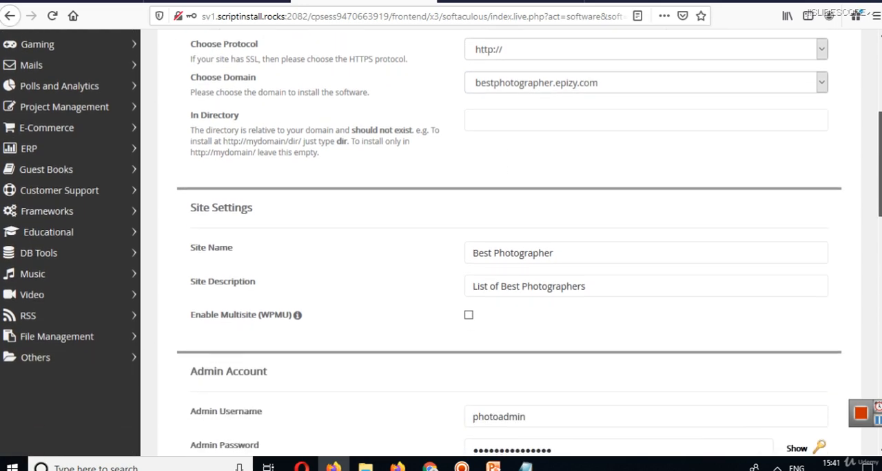
scroll(740, 179, "down", 2)
left_click(510, 176)
left_click(570, 224)
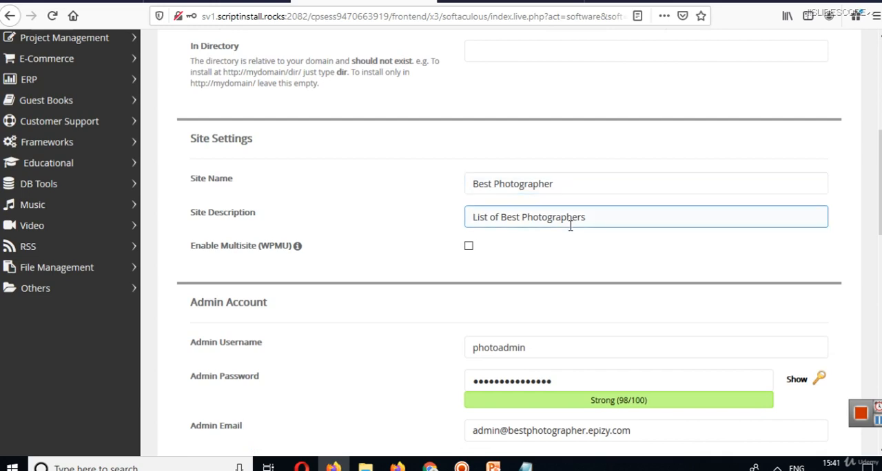
Install WordPress without selecting a theme and save the admin login in the browser.
left_click_drag(880, 184, 881, 299)
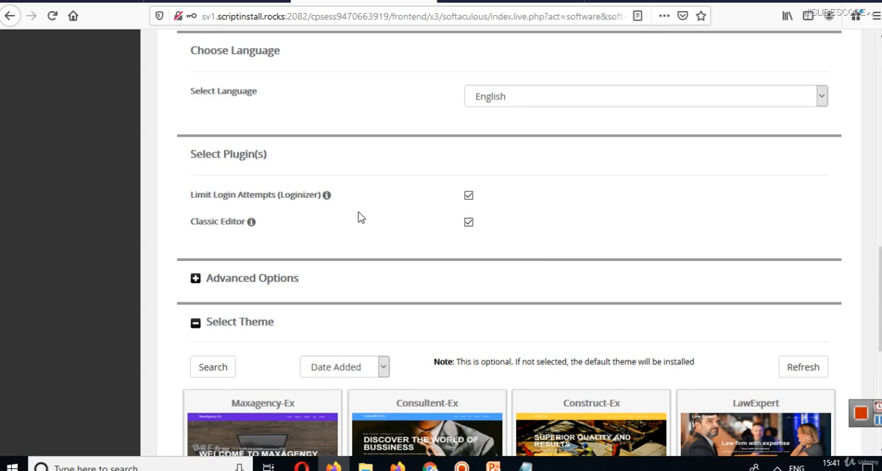
left_click_drag(880, 265, 881, 359)
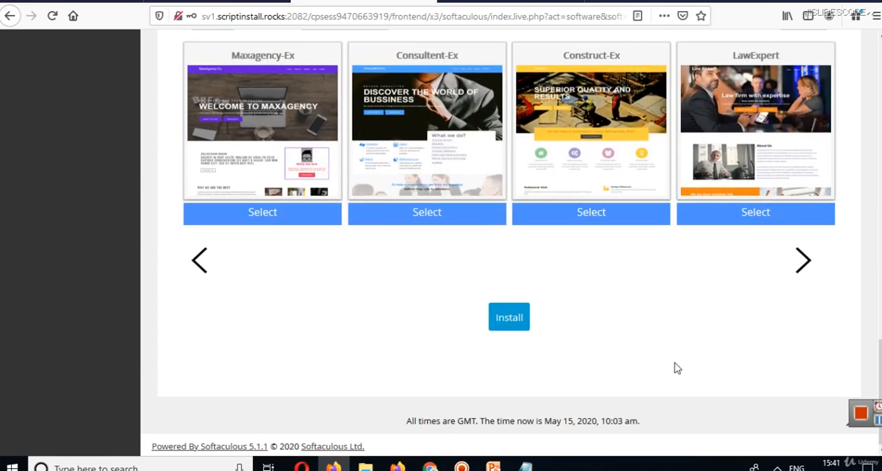
left_click(510, 333)
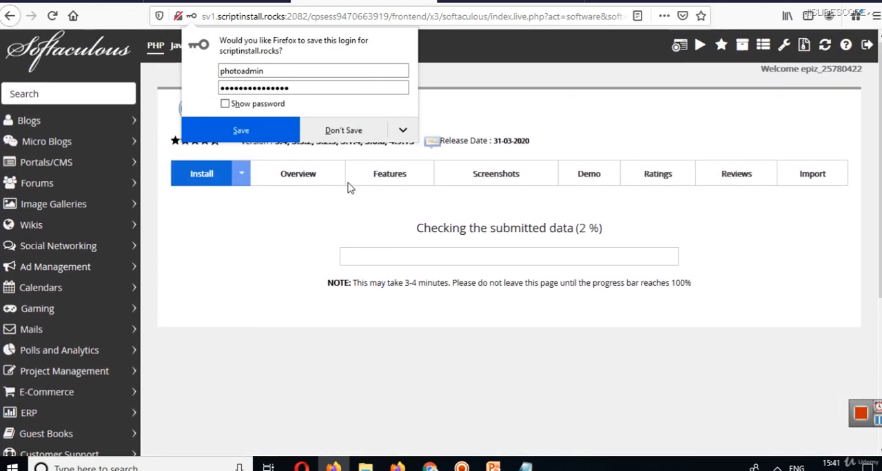
left_click(256, 133)
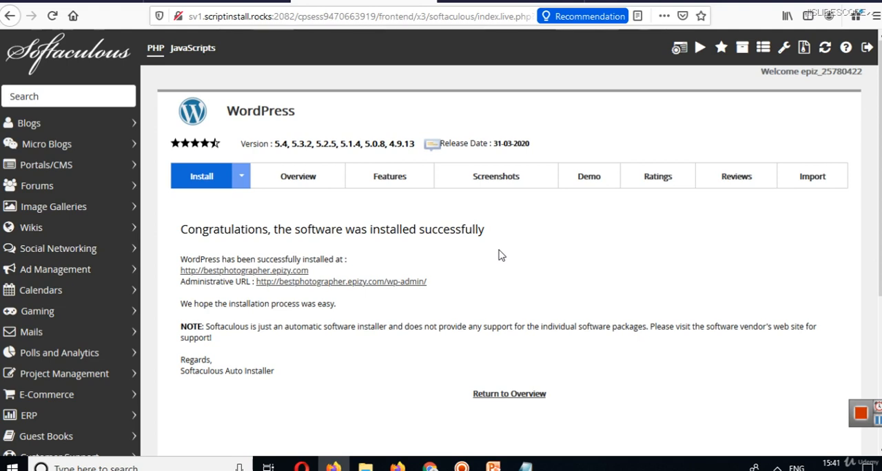
Open a new Notepad document in a maximized window and write "Wordpress.org -> Wordpress Download Karna hai".
key("super+r")
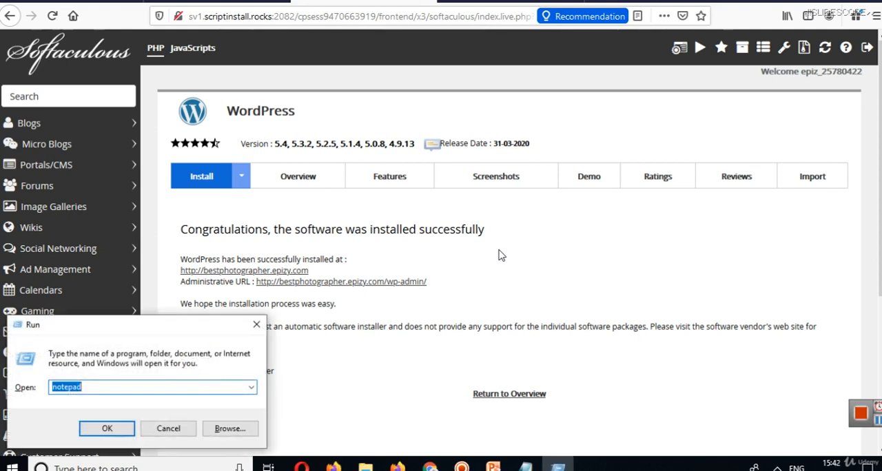
key("Return")
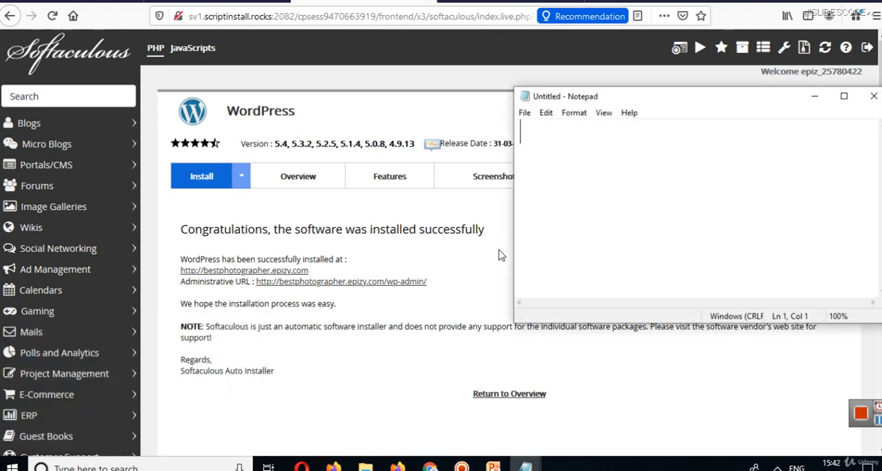
left_click(844, 96)
type("Wor")
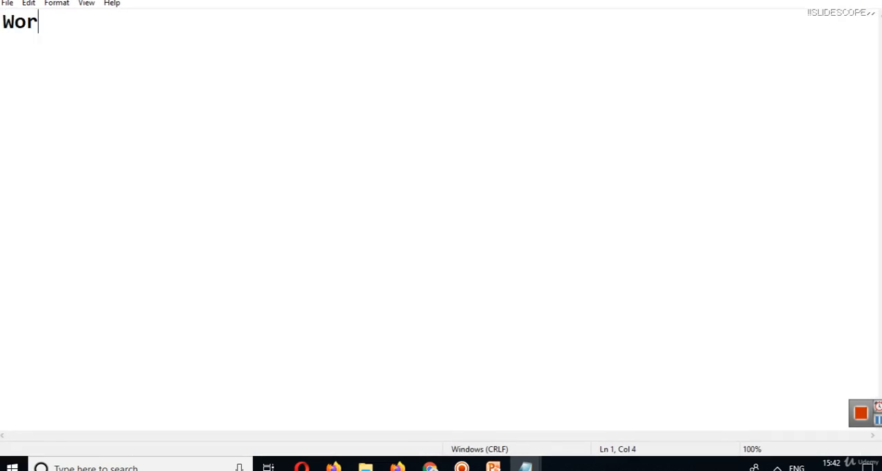
type("dpress.o")
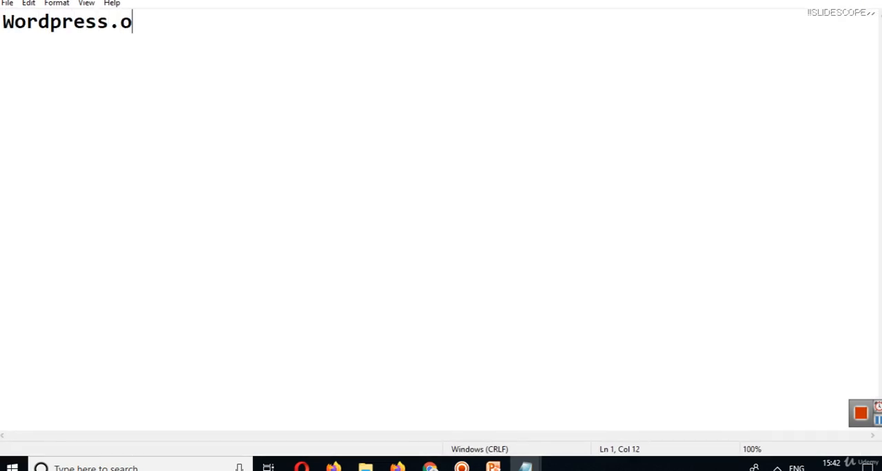
type("rg -> ")
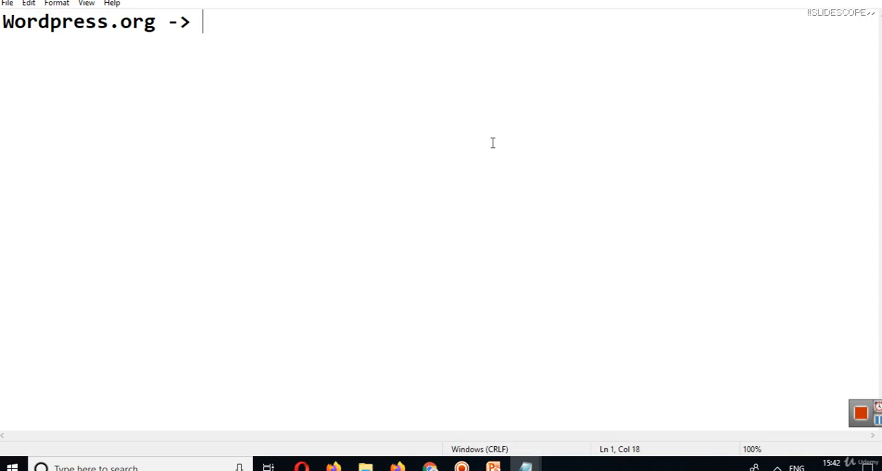
type("Wordpress")
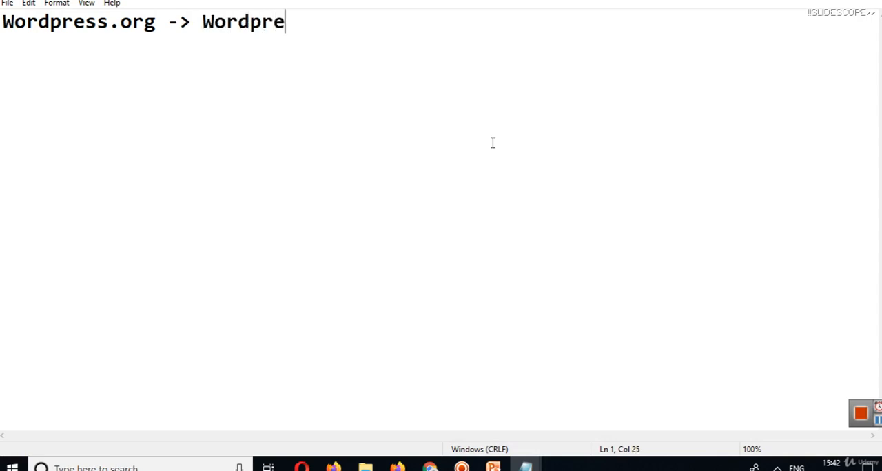
type(" Download ")
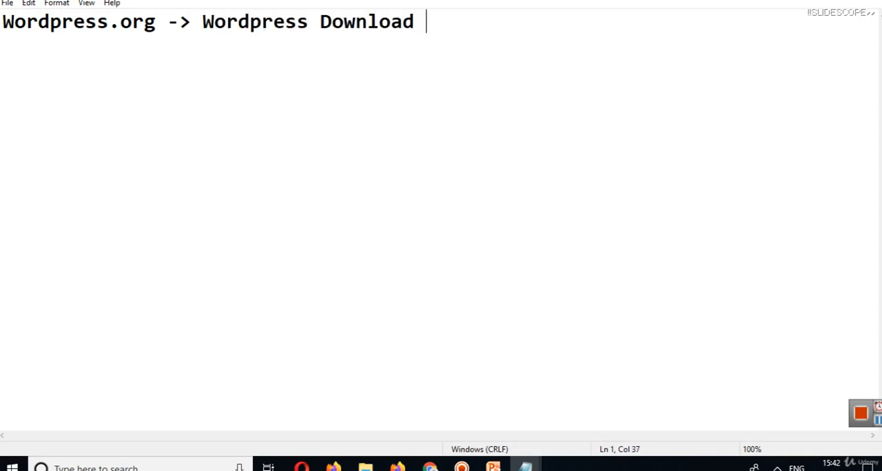
type("Karna hai")
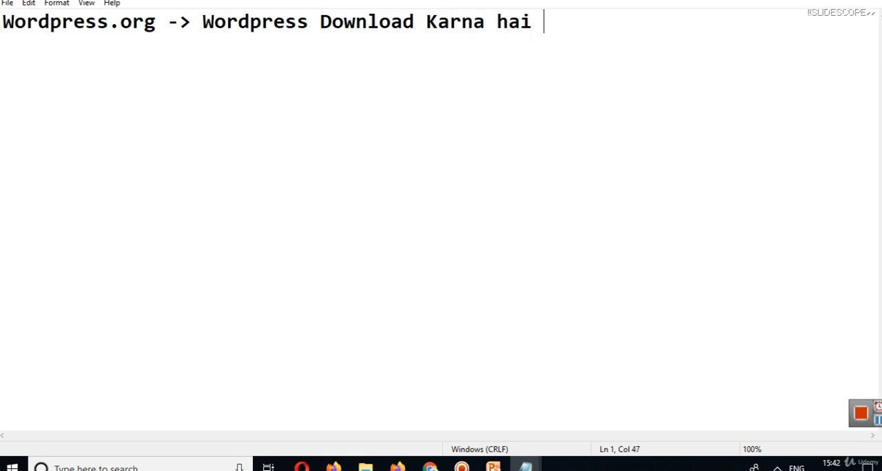
Add the file name "wordpress5-4.zip" to the notes, leaving a blank line under the first line.
key("Return")
key("Return")
type(".zip")
key("Left")
key("Left")
key("Left")
key("Left")
type("wordpress")
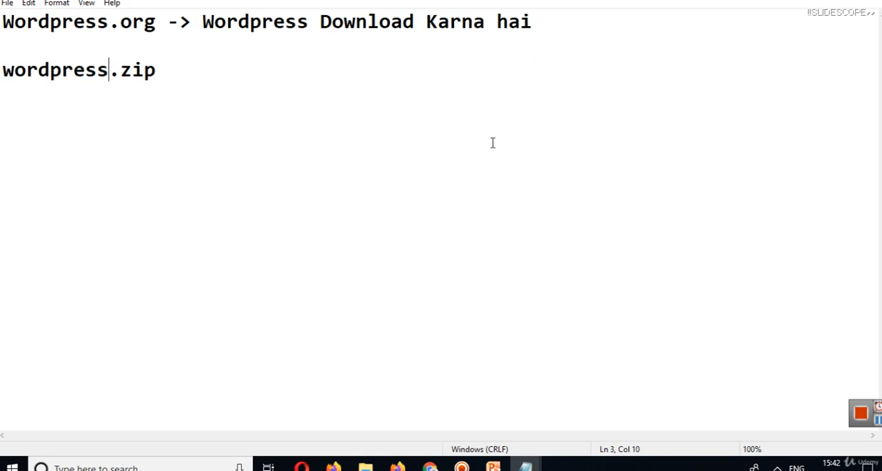
type("5.4")
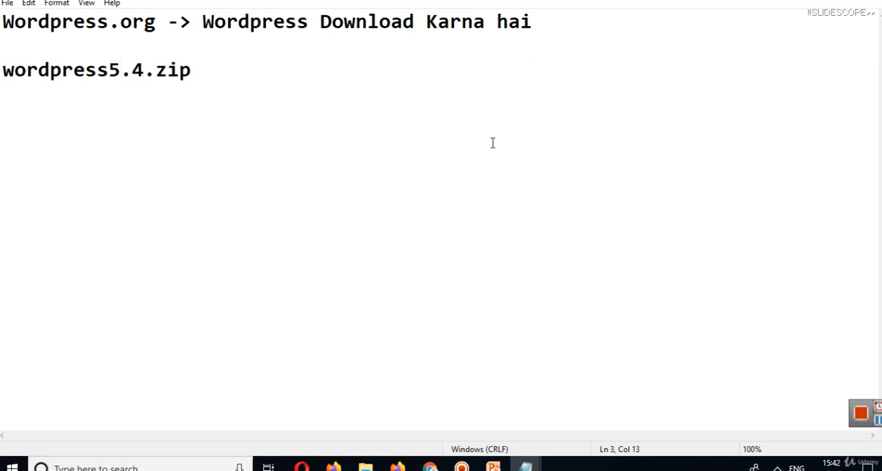
key("Left")
key("BackSpace")
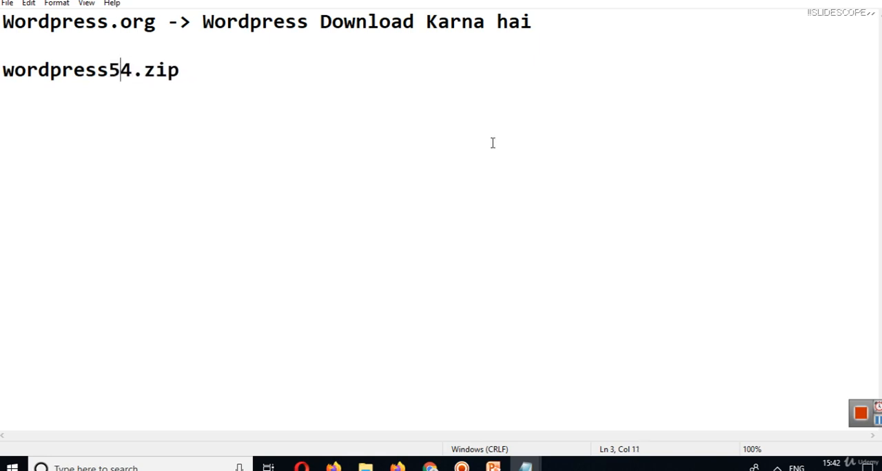
type("-")
key("Right")
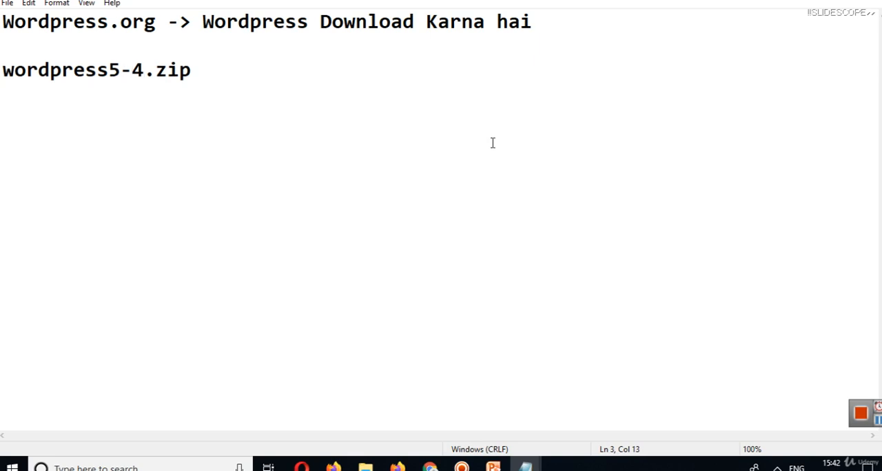
key("Right")
key("Right")
key("Right")
key("Right")
Add the notes "Unzip" and "Wordpress Files", separated by blank lines, and underline the latter with a row of dashes.
key("Return")
key("Return")
type("Unzip")
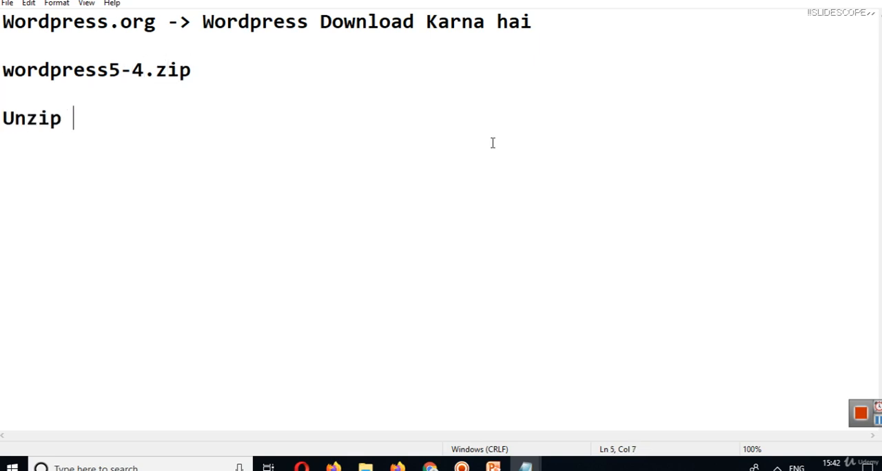
key("Return")
key("Return")
type("Wordpress Files")
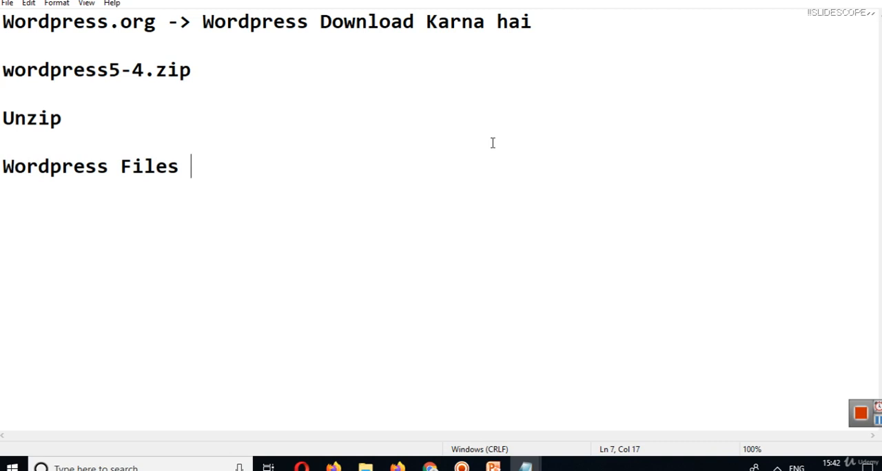
key("Return")
type("------------------")
key("Return")
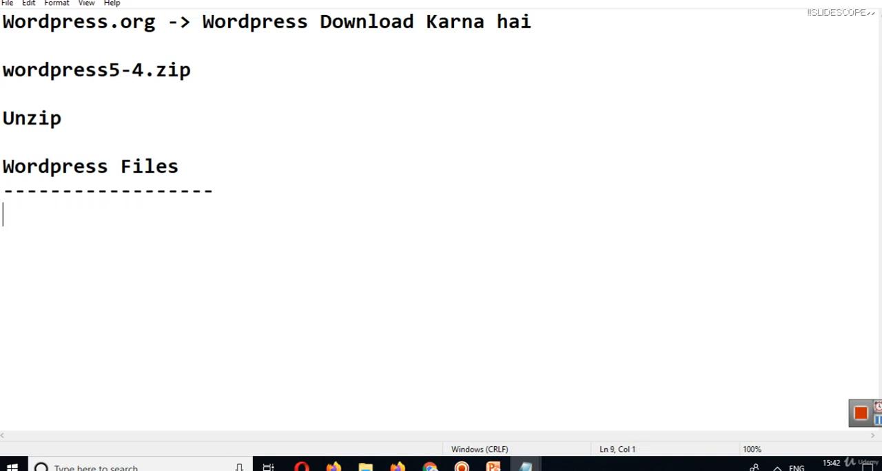
Add the note "Hosting -> Create Database (MySQl)" after a blank line below the dashed row.
key("Return")
type("Hos")
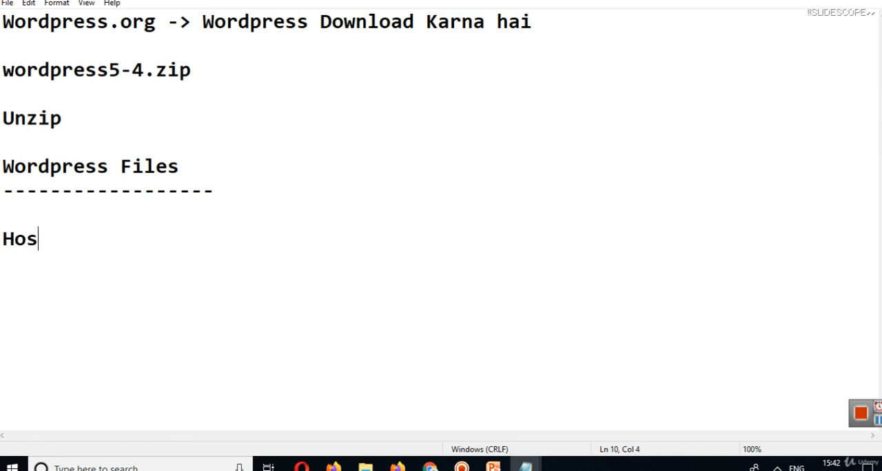
type("ting -> Create")
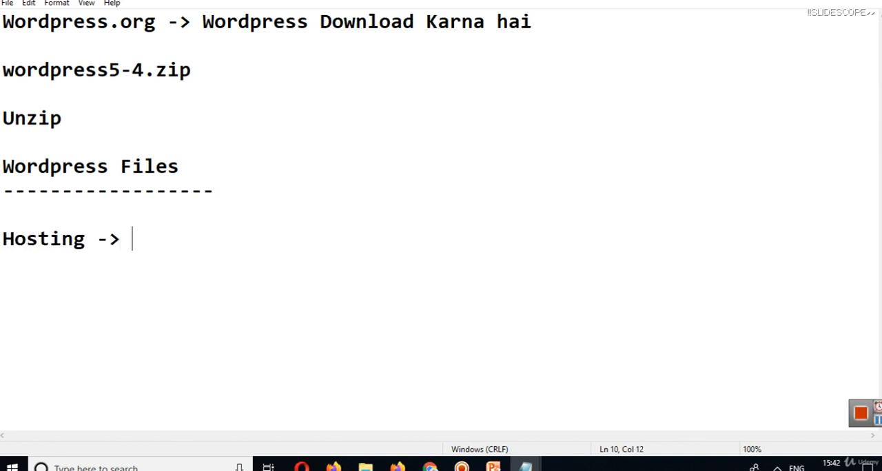
type(" Database")
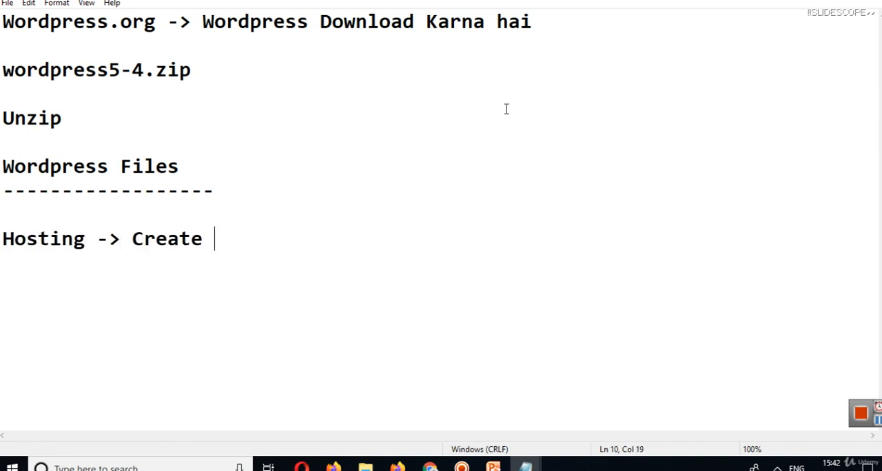
type(" (My)")
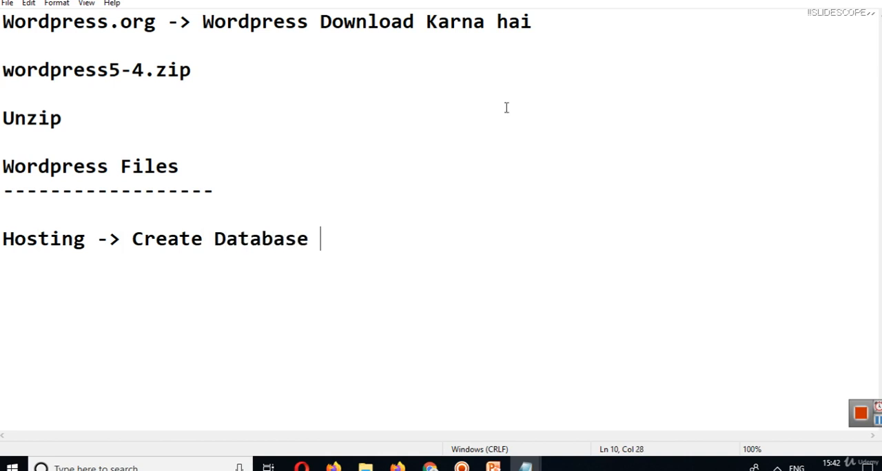
key("Left")
type("MySQl")
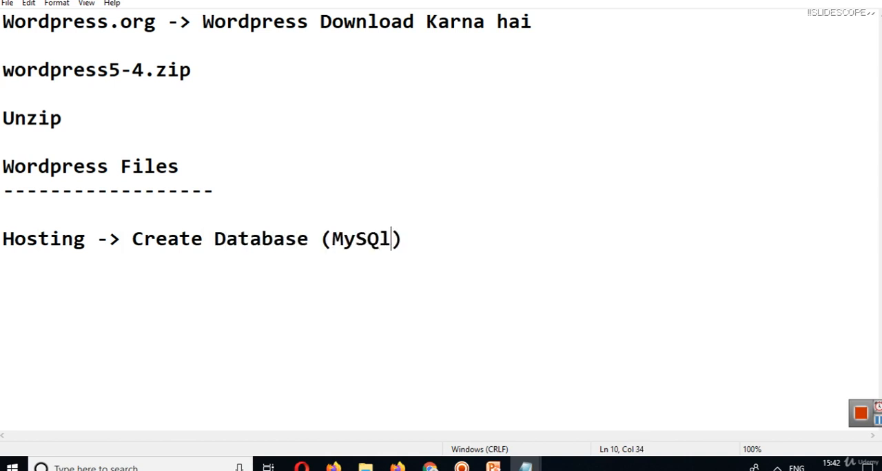
key("Right")
key("Left")
key("BackSpace")
key("Right")
Extend the Hosting line with "- Username / Password / Server".
type("- Username ")
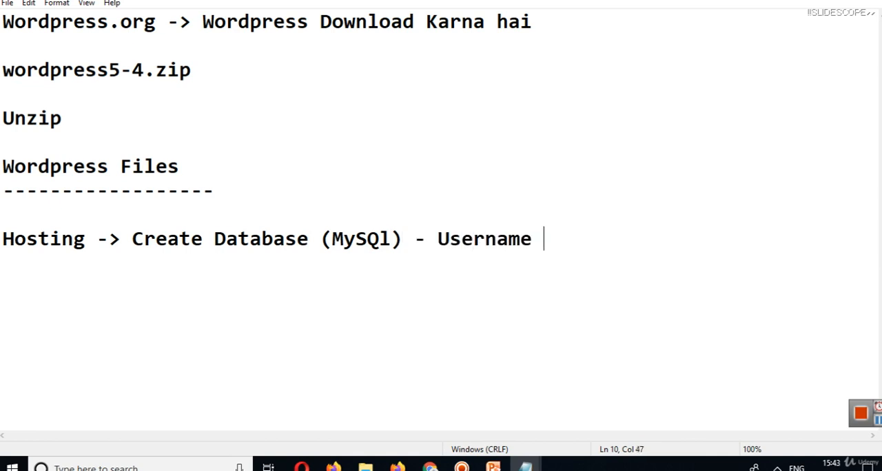
type("/ Pass")
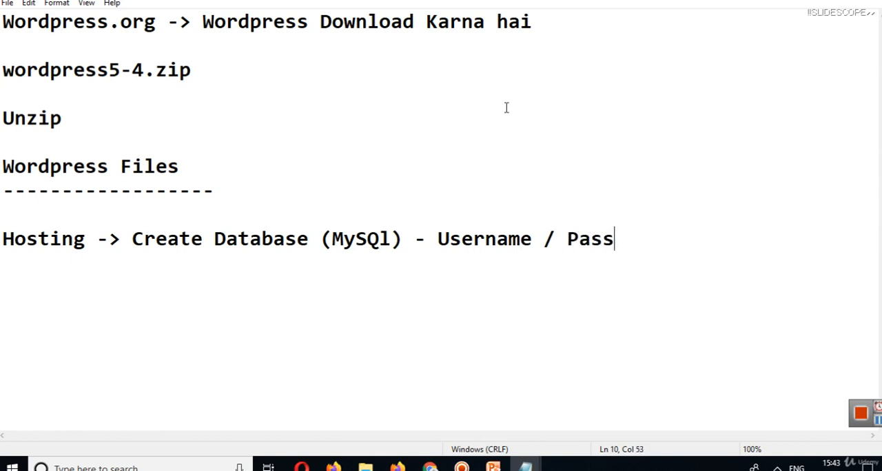
type("word / S")
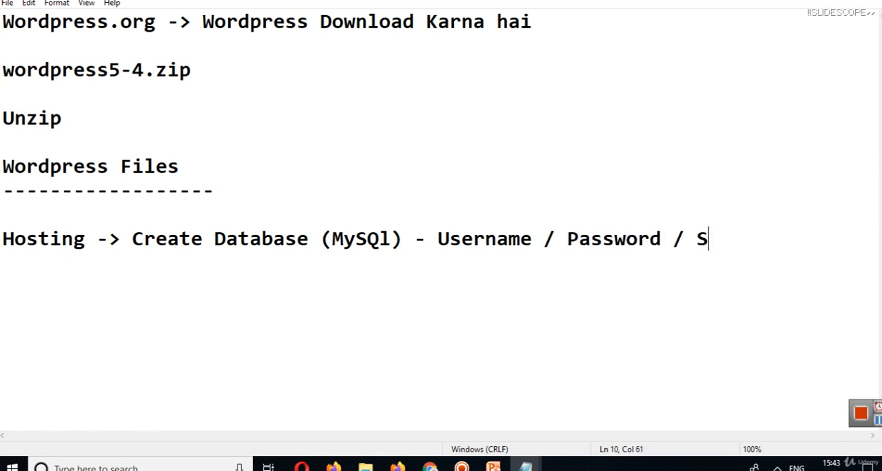
type("erver")
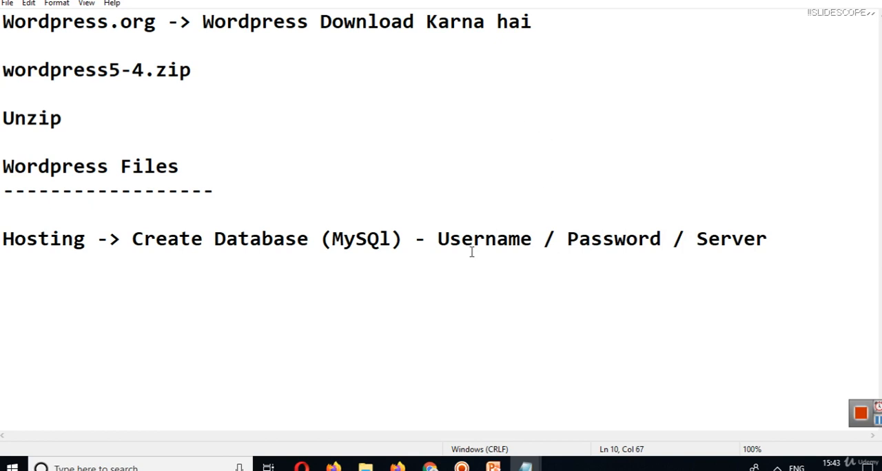
Below the Hosting line, add a "---" separator after a blank line, followed by "Wordpress -> Files -> htdocs, public_html".
key("Return")
key("Return")
key("Return")
type("---")
key("Return")
type("Wordp")
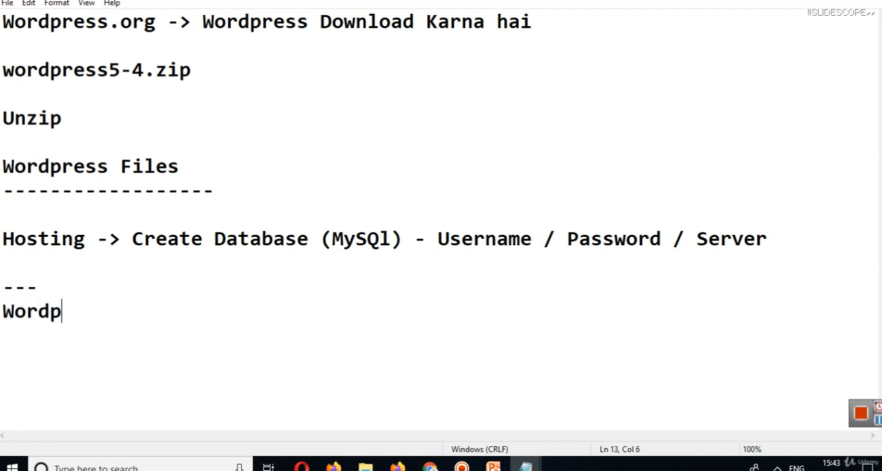
type("ress -> Files ")
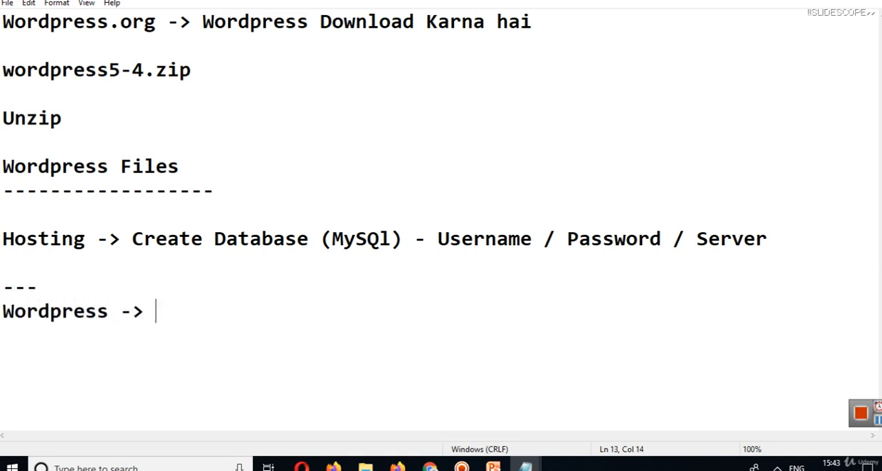
type("-> ht")
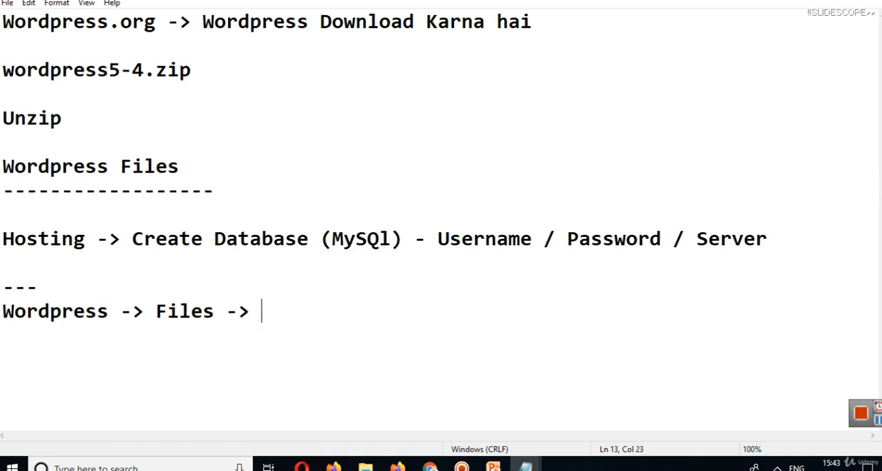
type("docs")
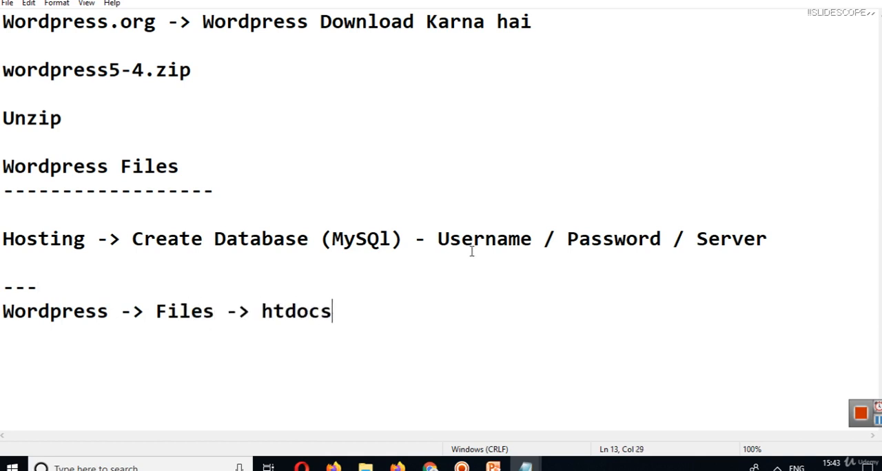
type(", pu")
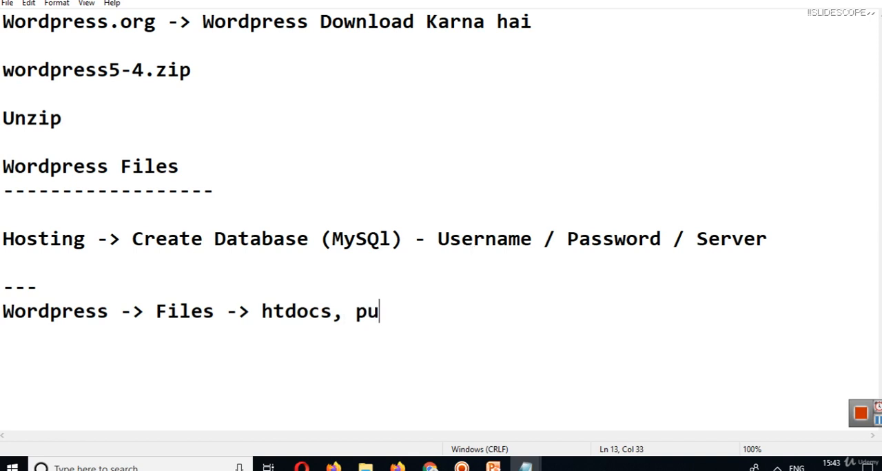
type("blic_")
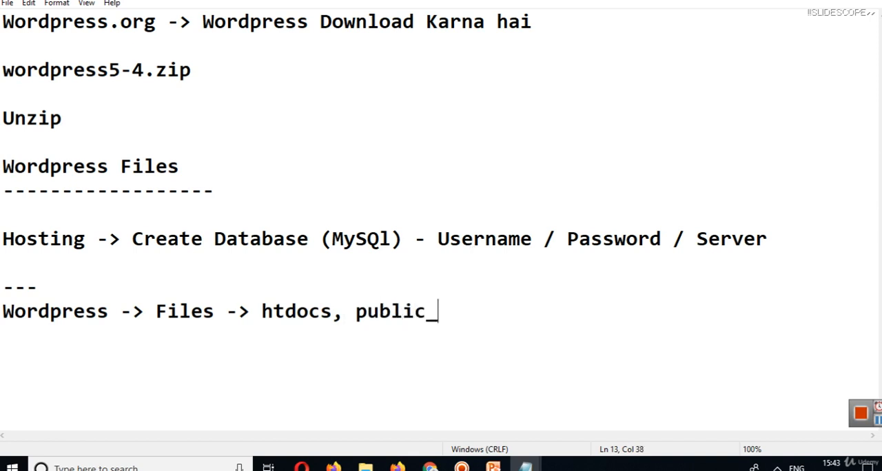
type("html")
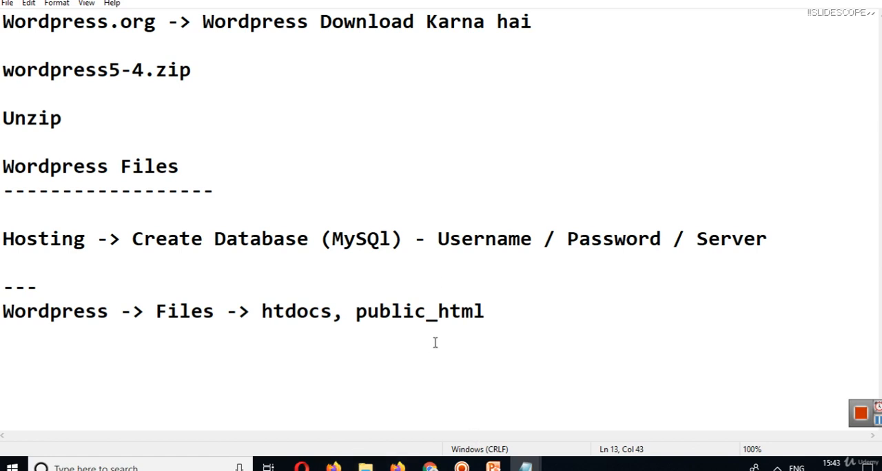
Start a new line directly under the htdocs note with "wp-config.php ->".
key("Return")
type("wp-con")
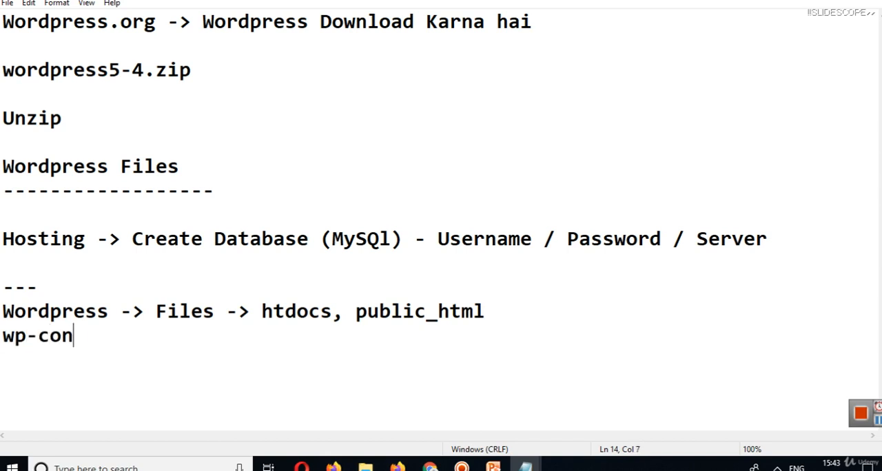
type("fig.p")
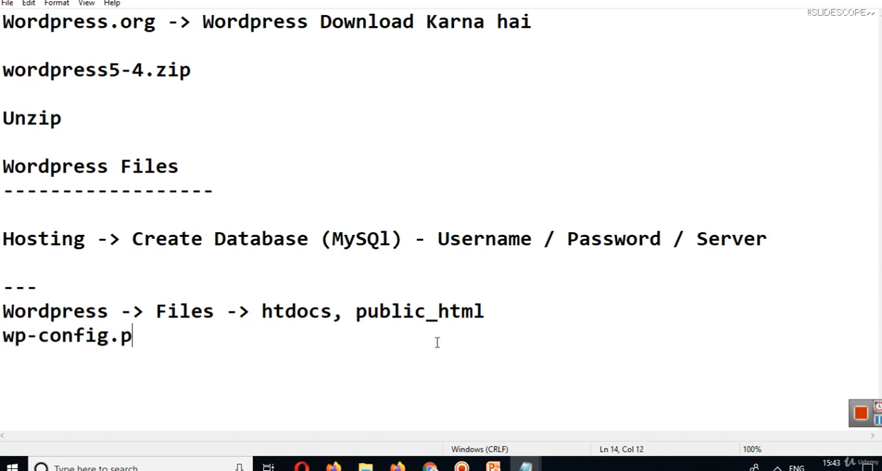
type("hp -> ")
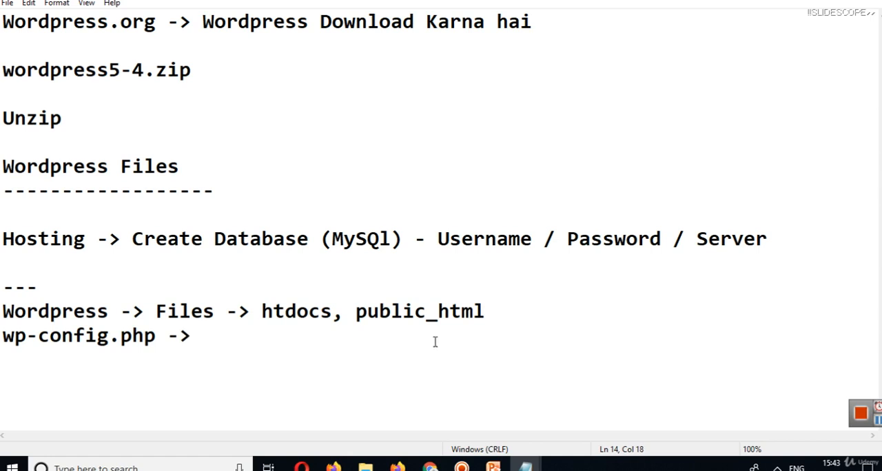
type("U")
Complete the wp-config.php line with "Database Name, Server, Username , Password".
key("BackSpace")
type("Database Nam")
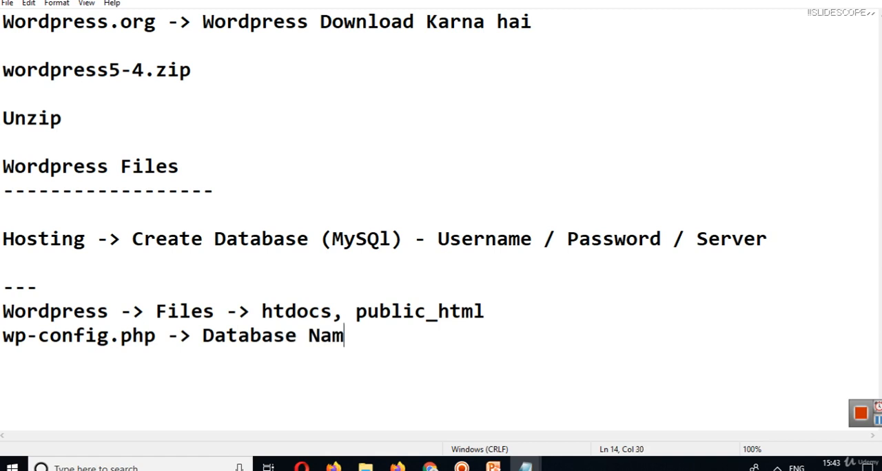
type("e, Server")
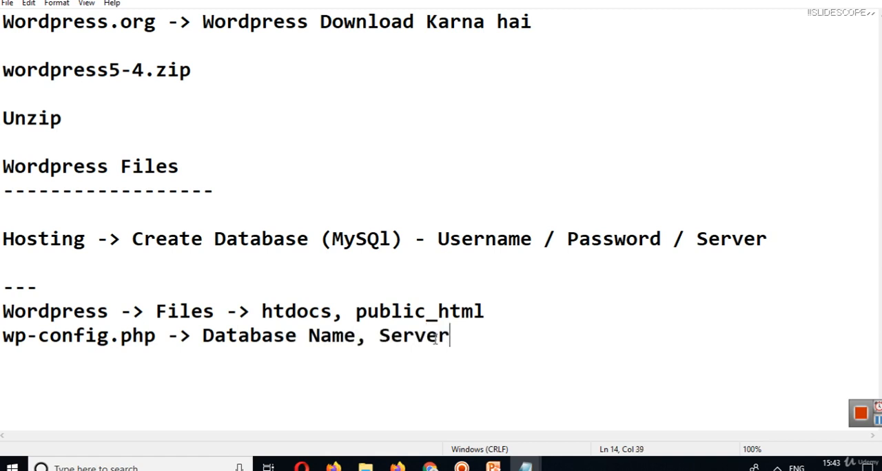
type(", Use")
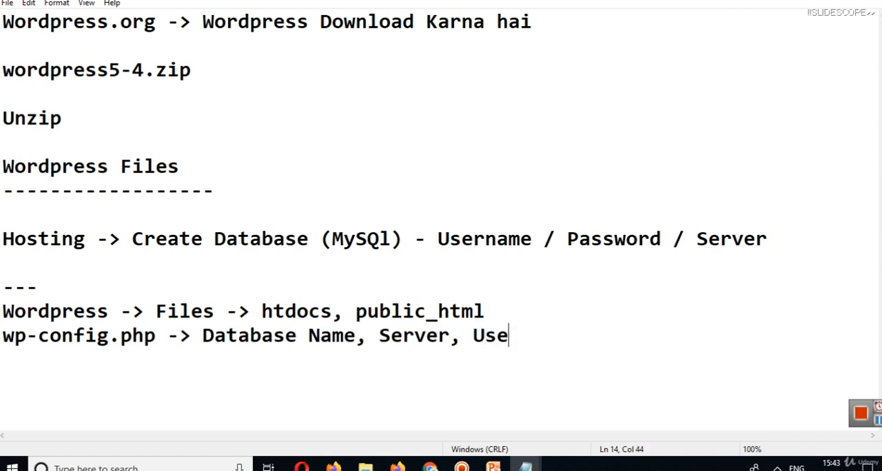
type("rname , Paww")
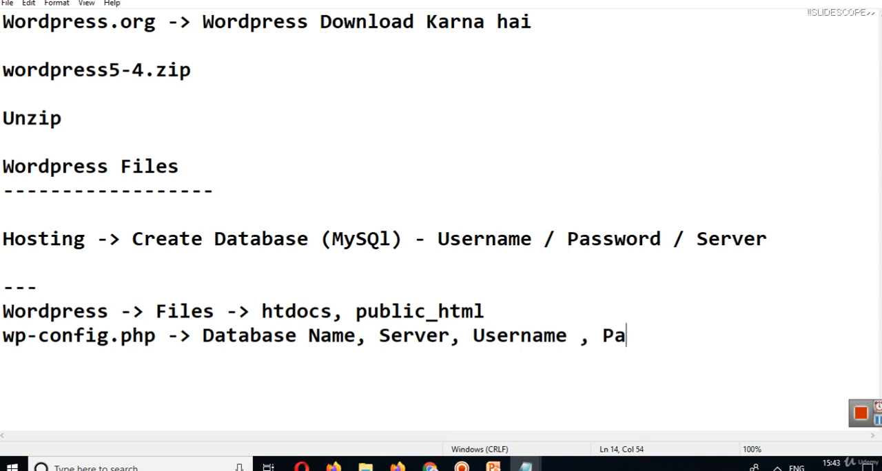
key("BackSpace")
key("BackSpace")
type("ssword")
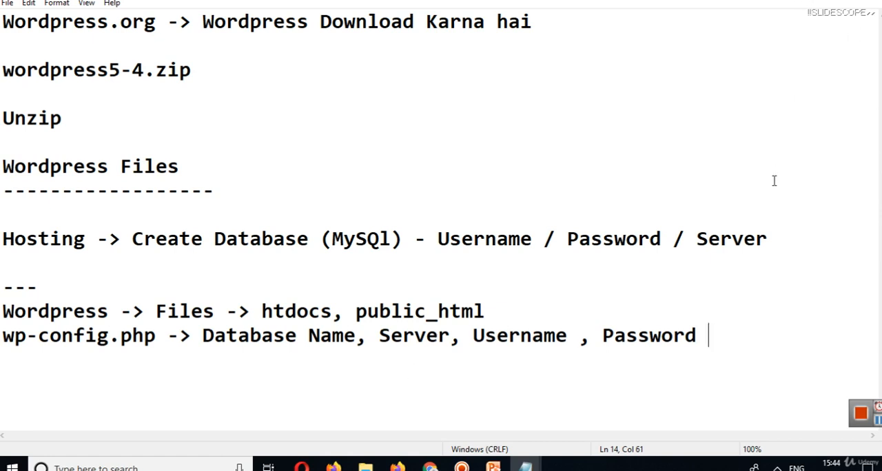
Leave a blank line and list "Softaculous" and "Zacky Installer" on separate lines.
key("Return")
key("Return")
type("Softw")
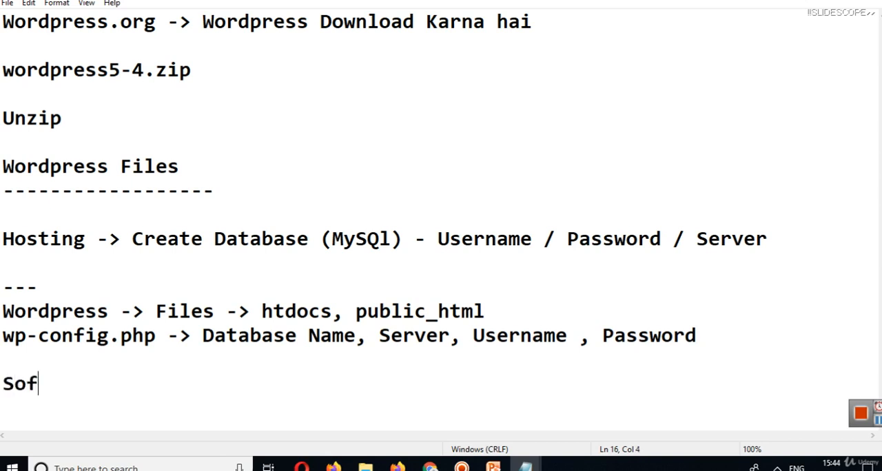
type("culous")
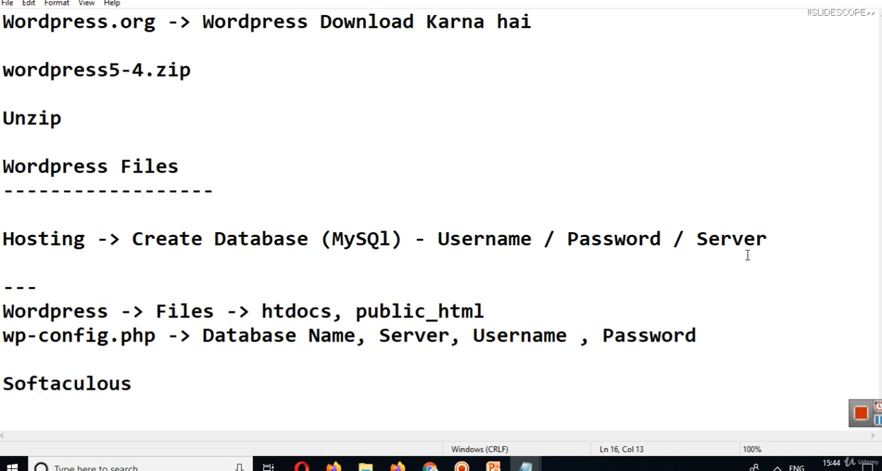
key("Return")
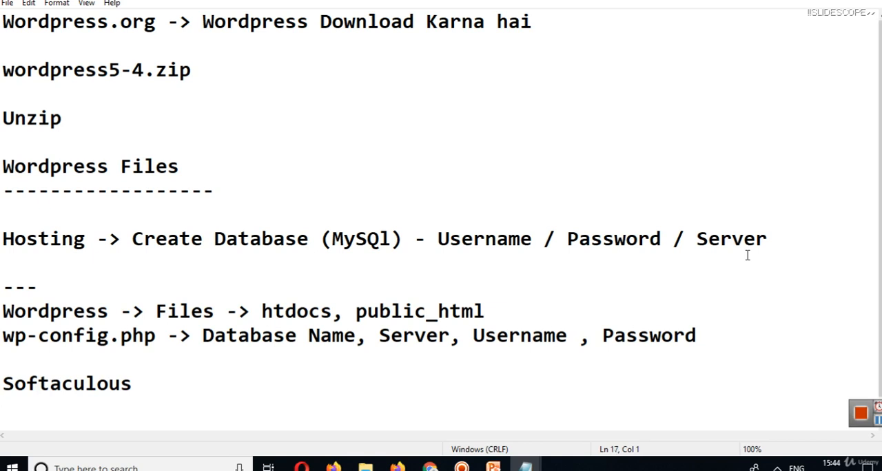
type("Zacky Installer")
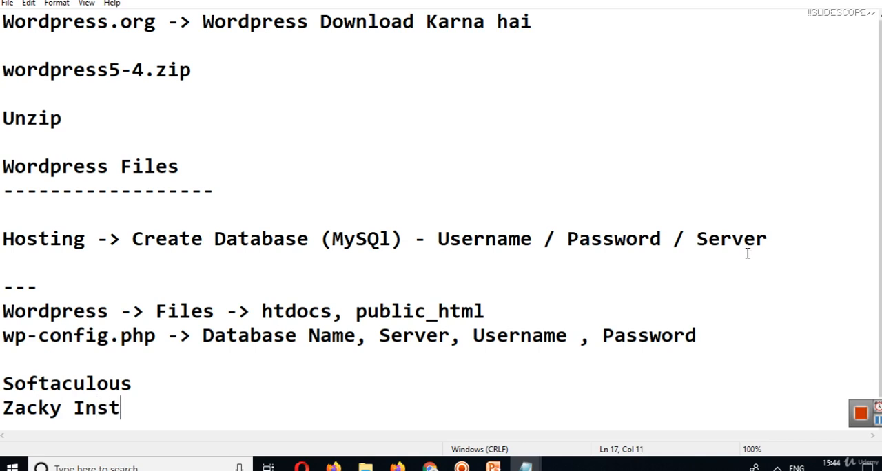
Add the line "App Installer - Wordpress CMS" below the installer names, separated by a blank line.
key("Return")
key("Return")
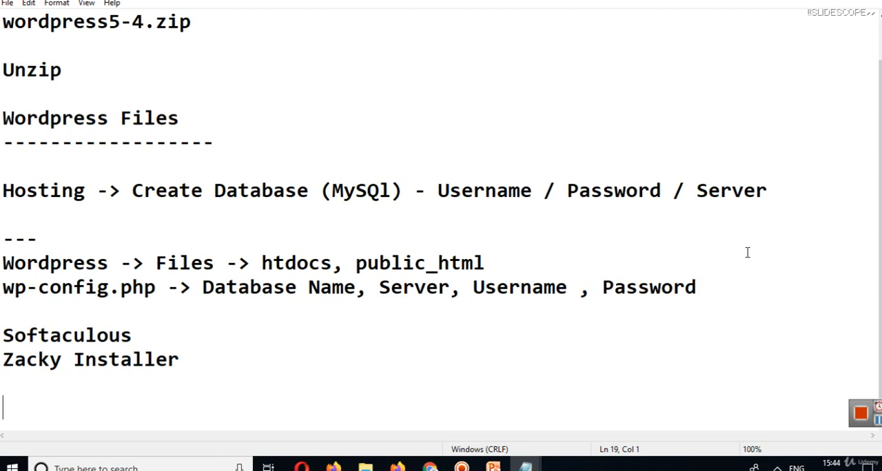
type("App In")
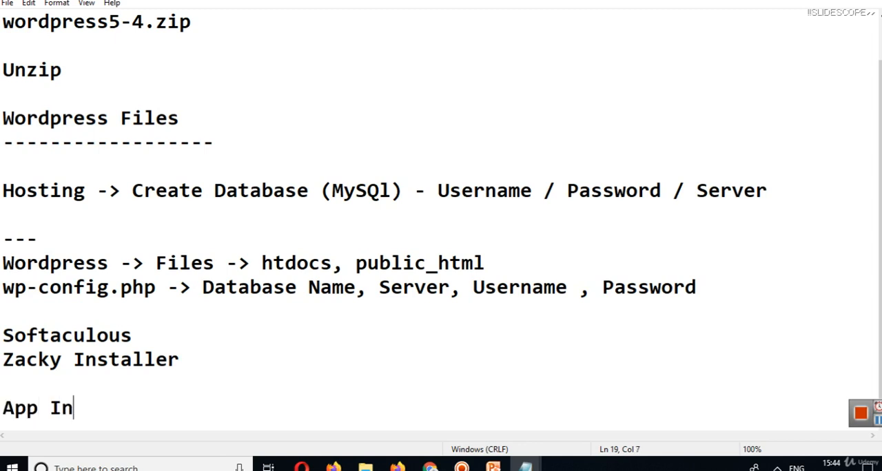
type("staller ")
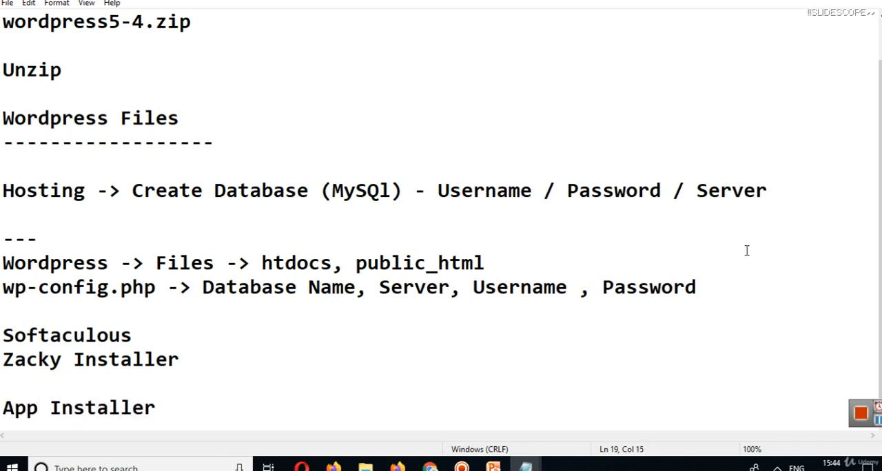
type("- Wordpres")
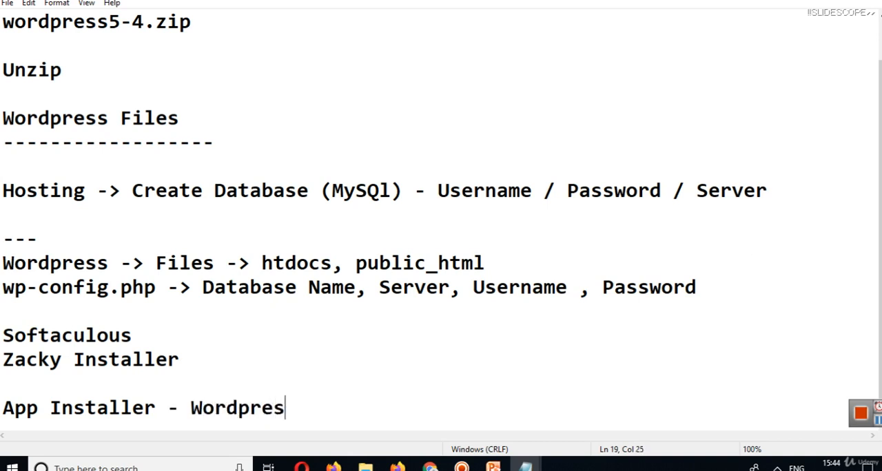
type("s CMS")
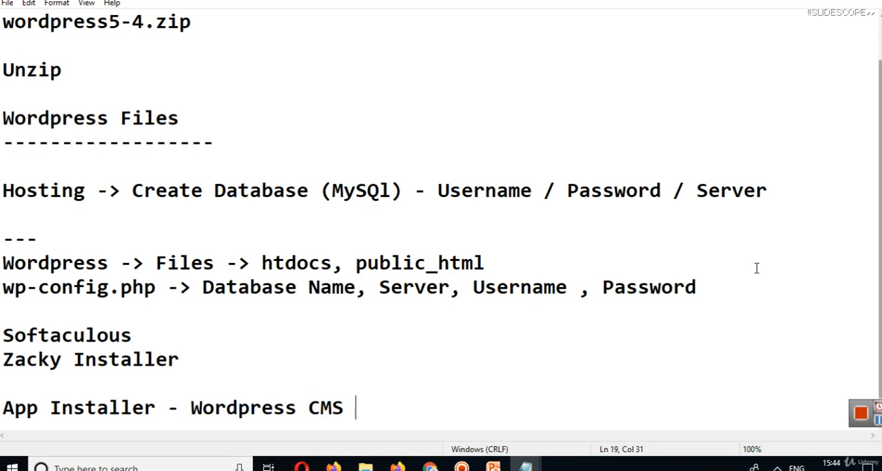
left_click_drag(748, 279, 2, 90)
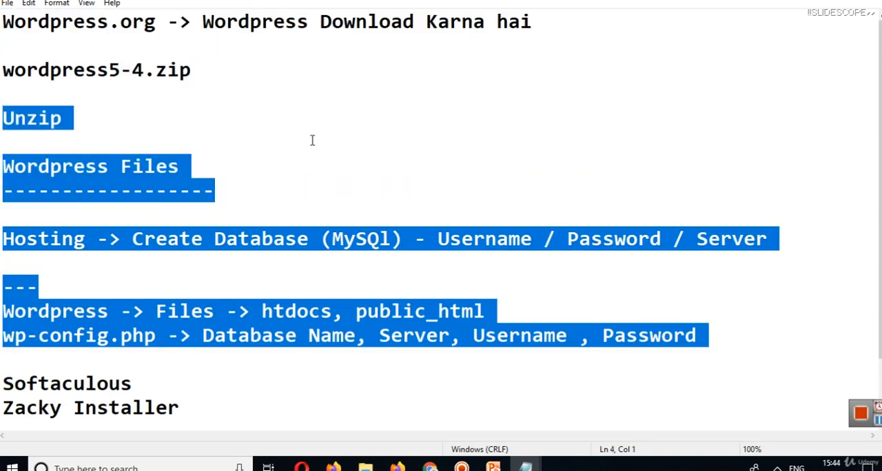
left_click(364, 141)
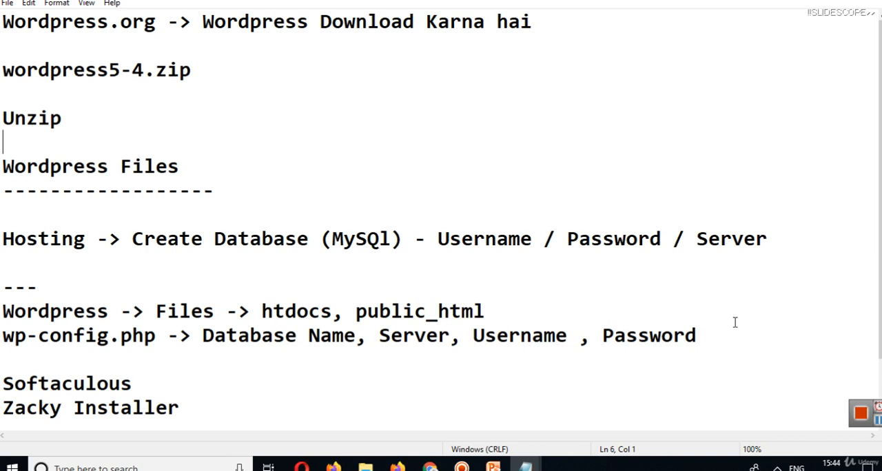
Review the manual installation notes in Notepad, highlighting the lines from "Unzip" through the wp-config.php line.
key("Down")
key("Down")
key("Down")
key("Down")
key("Down")
key("Down")
key("Down")
key("Down")
key("Down")
key("Down")
key("Down")
key("Down")
key("Down")
key("Down")
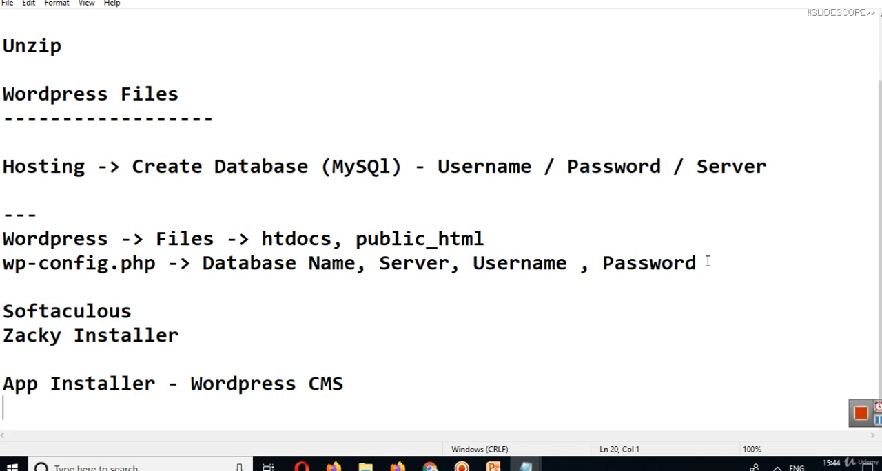
left_click(749, 272)
left_click_drag(707, 258, 15, 46)
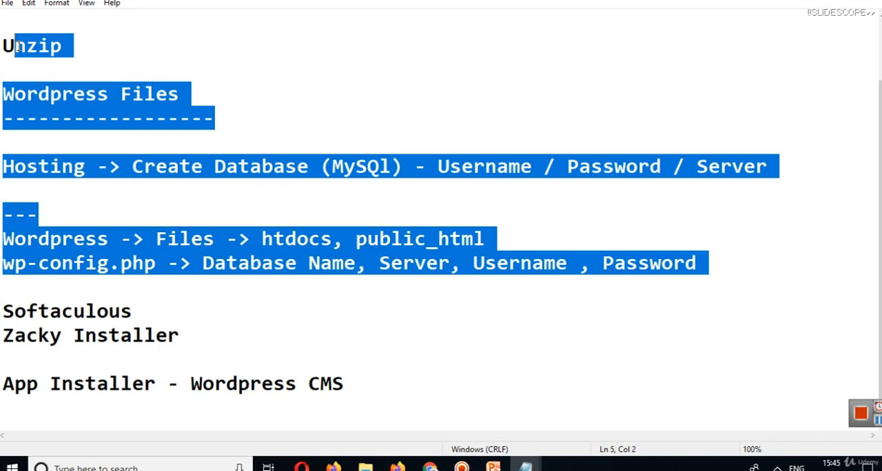
left_click(372, 353)
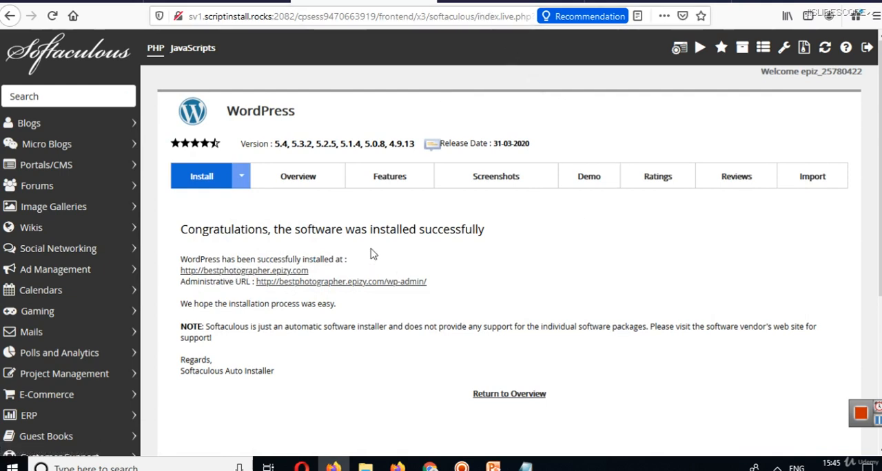
Switch to the browser and look over the bestphotographer.epizy.com front page, closing any pop-up tab that opens.
left_click(488, 7)
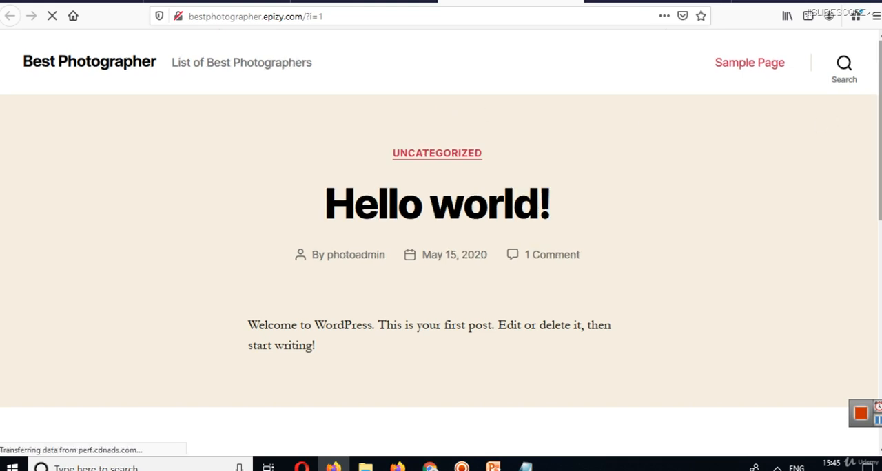
scroll(445, 110, "down", 3)
scroll(873, 373, "down", 4)
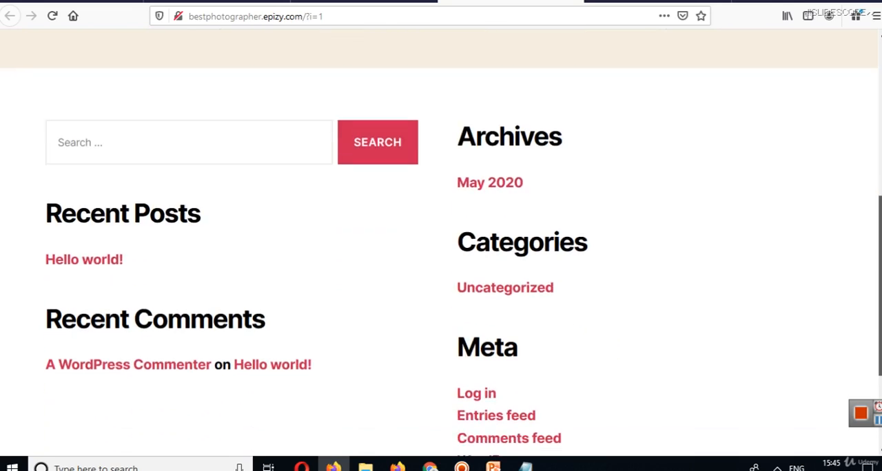
scroll(872, 372, "up", 7)
left_click(380, 53)
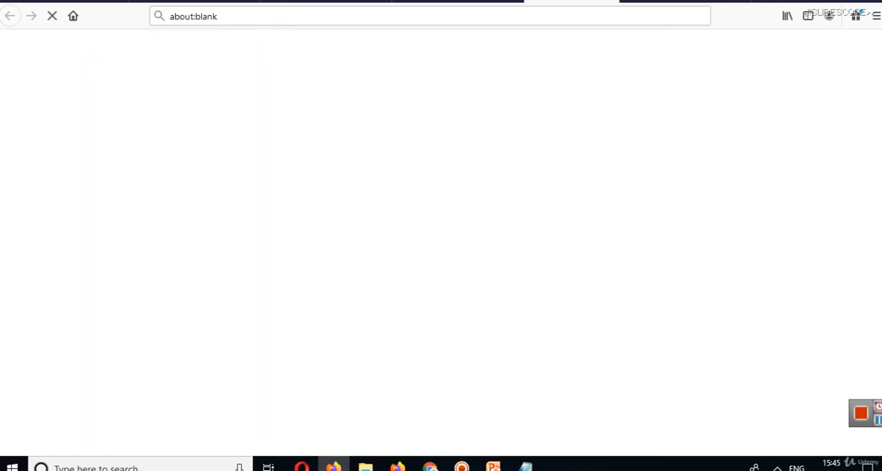
left_click(613, 1)
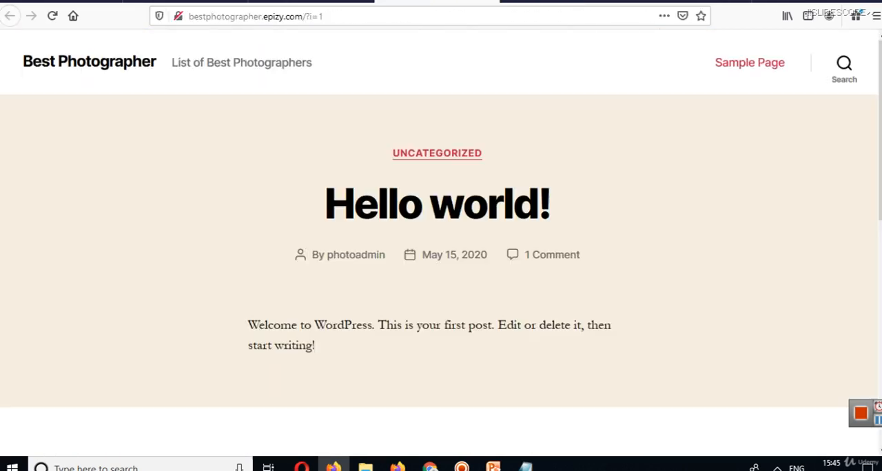
Open the site's wp-admin dashboard from the Softaculous installation page and dismiss the "Welcome to WordPress!" panel.
left_click(347, 2)
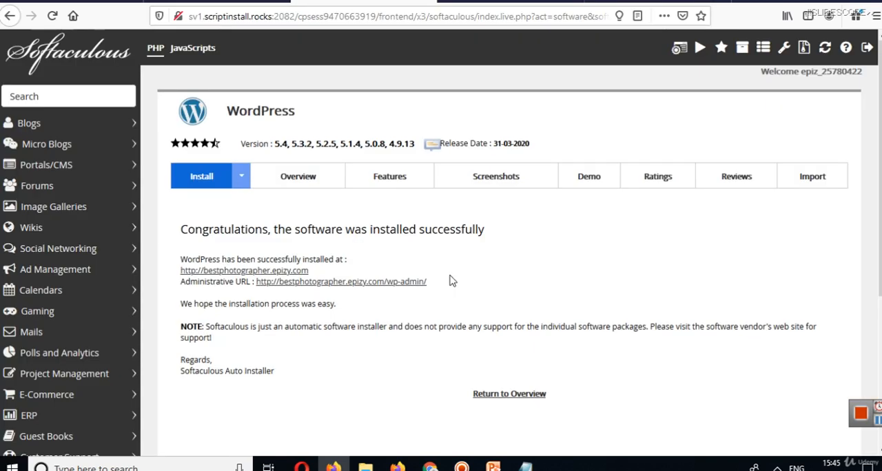
left_click(386, 283)
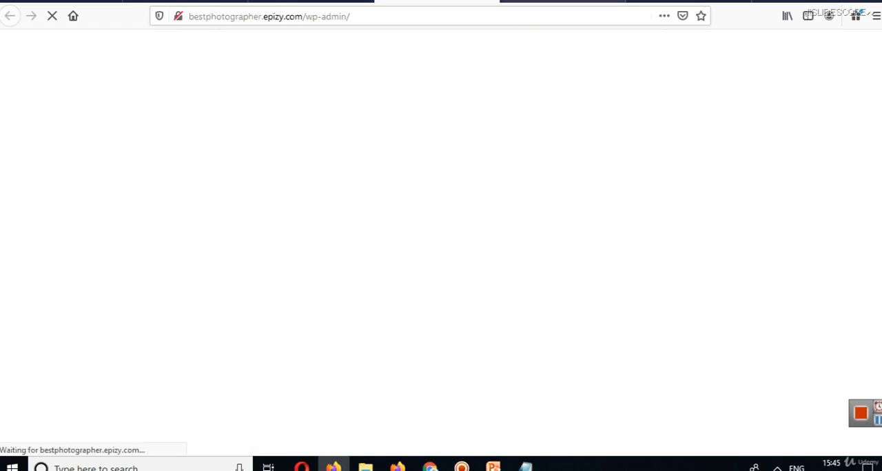
double_click(330, 18)
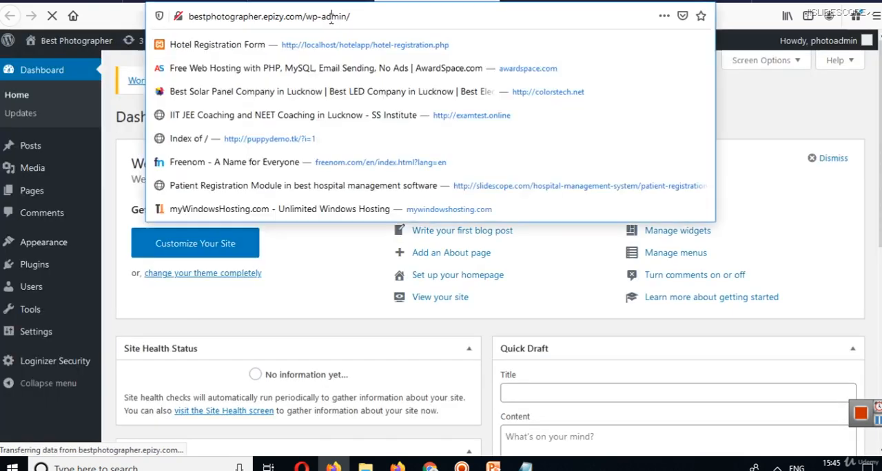
left_click(821, 120)
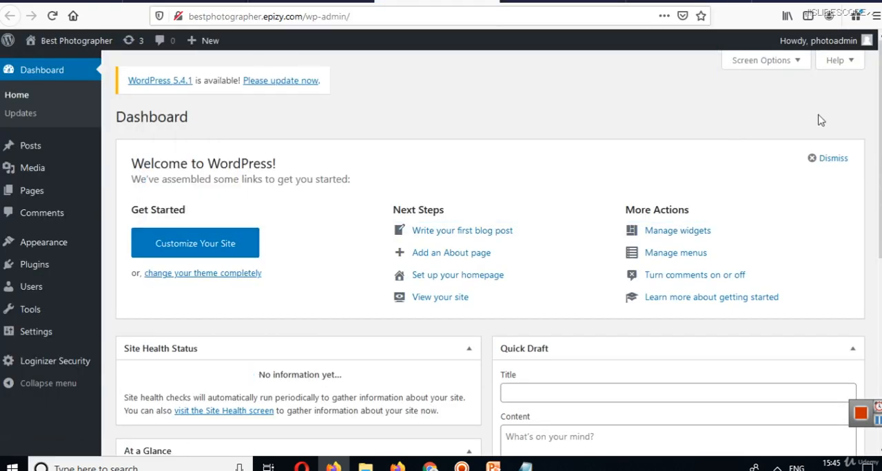
left_click(812, 160)
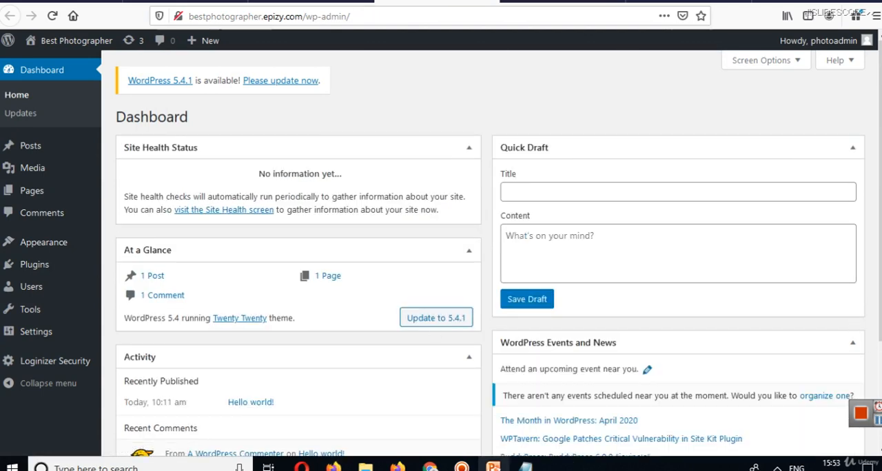
Switch to the WordPress installation notes in Notepad to reread them, and return to the WordPress dashboard in the browser.
mouse_move(526, 466)
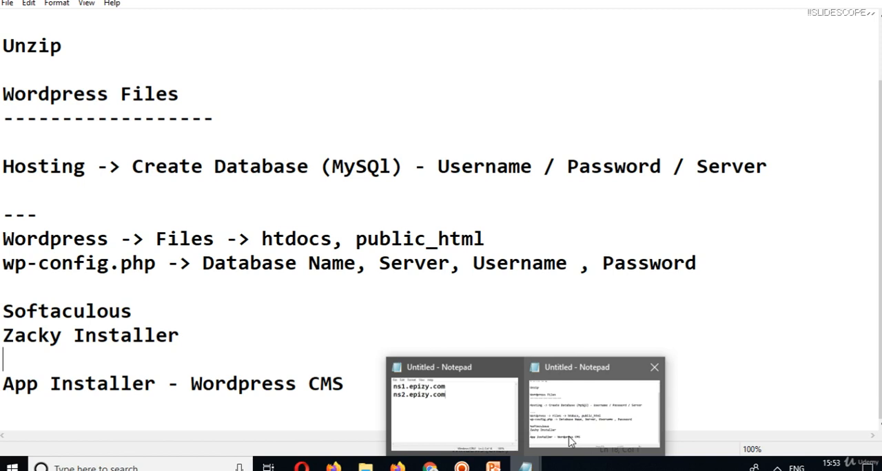
left_click(569, 441)
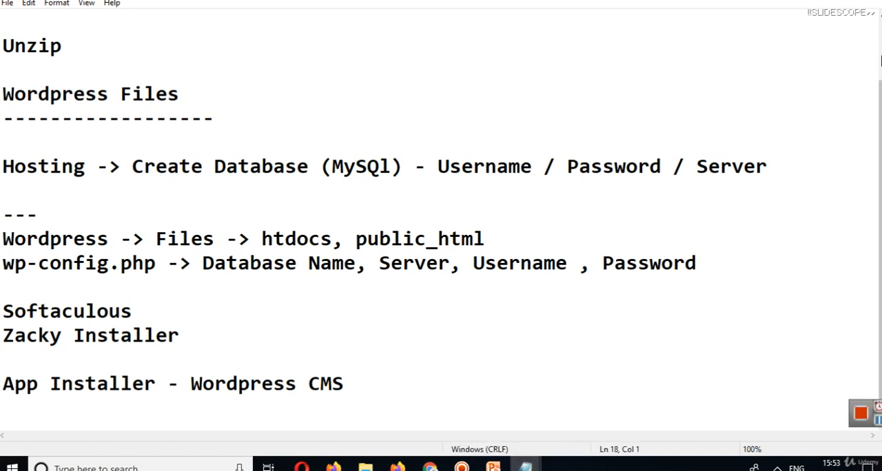
left_click(880, 60)
left_click(808, 2)
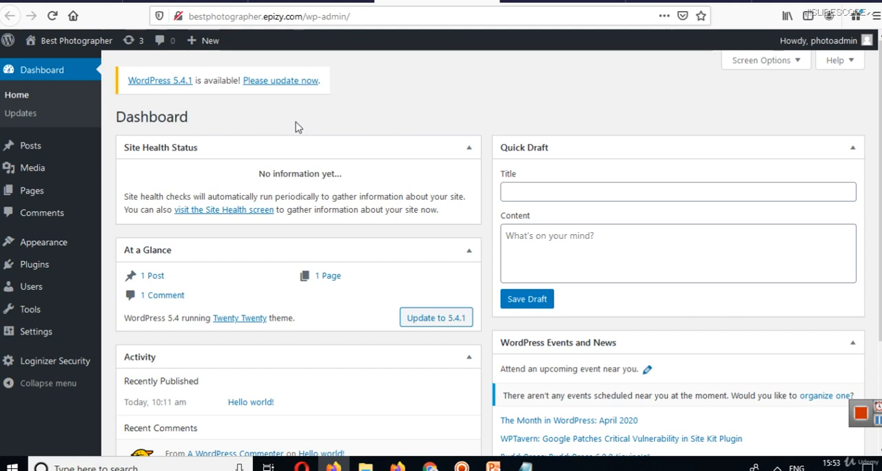
Examine the options available under Posts in the WordPress dashboard.
mouse_move(45, 157)
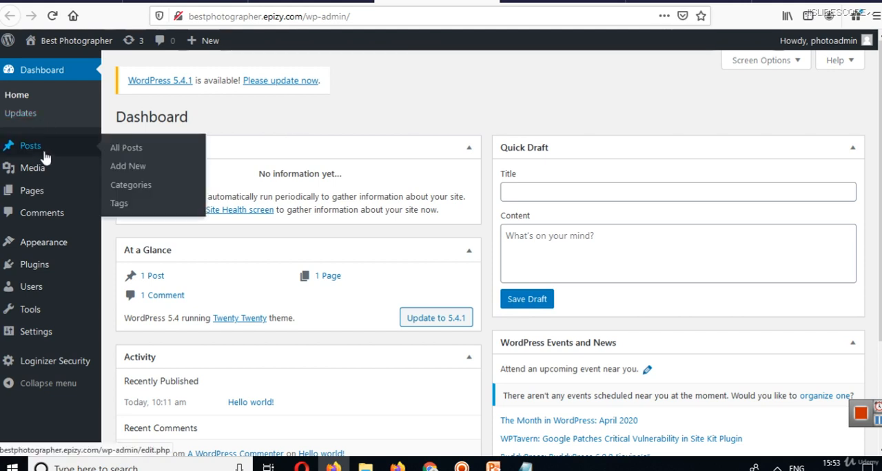